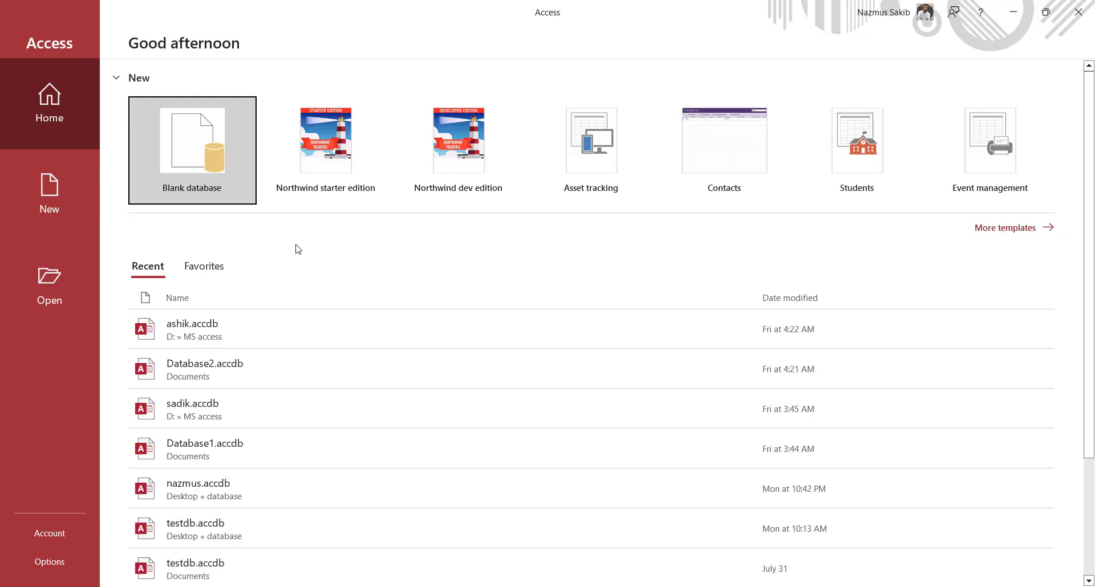
Switch to the Google Docs assignment and read the first three tasks for the database, the Address table and its fields.
{"action": "key", "text": "alt+Tab"}
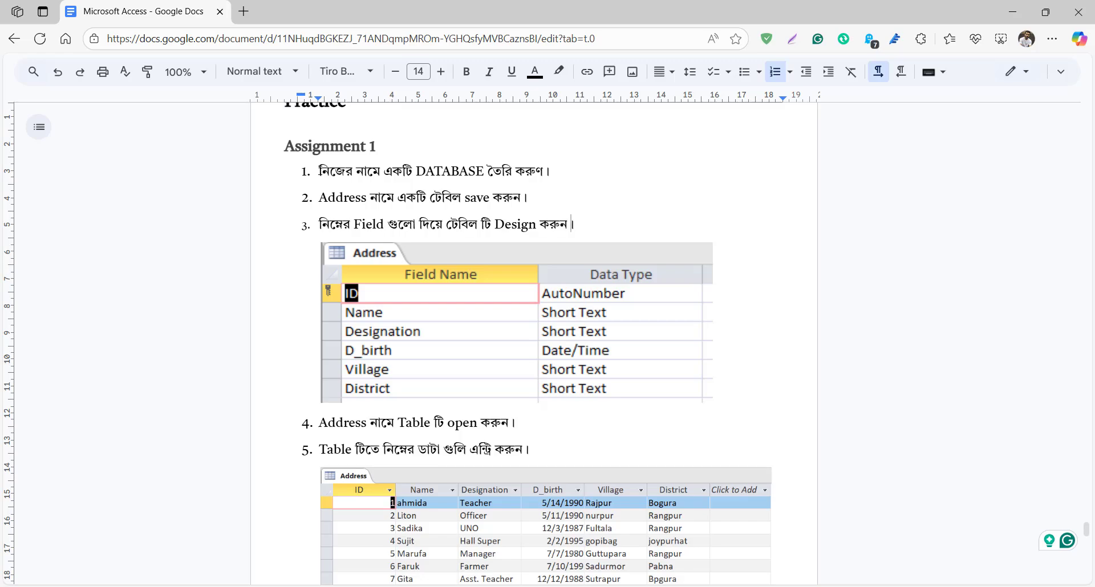
{"action": "left_click_drag", "start_coordinate": [319, 172], "coordinate": [569, 163]}
{"action": "left_click_drag", "start_coordinate": [319, 198], "coordinate": [525, 198]}
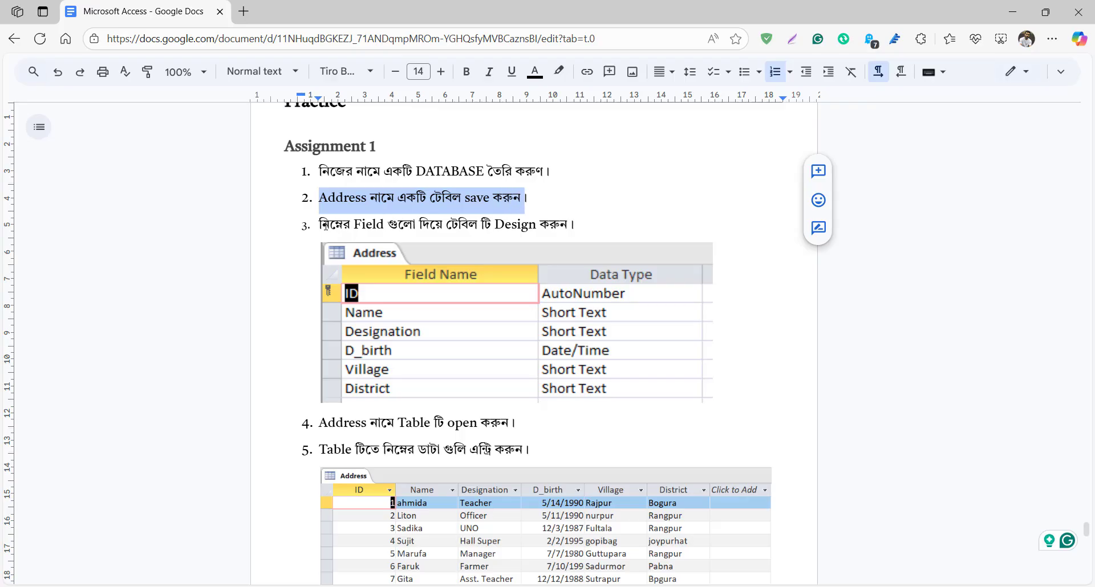
{"action": "left_click_drag", "start_coordinate": [324, 225], "coordinate": [571, 223]}
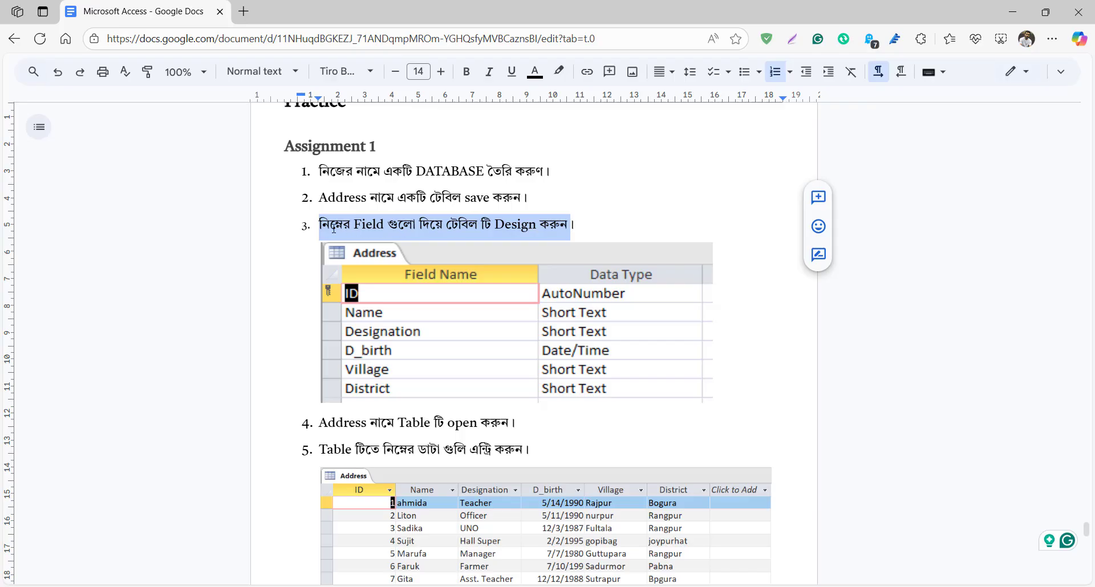
{"action": "double_click", "coordinate": [442, 169]}
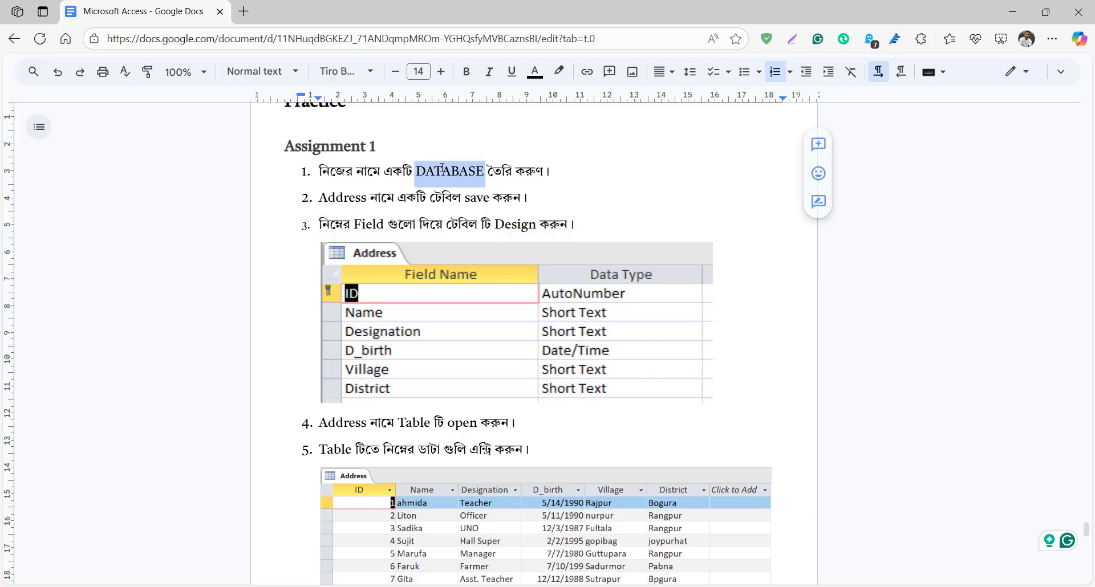
{"action": "double_click", "coordinate": [340, 198]}
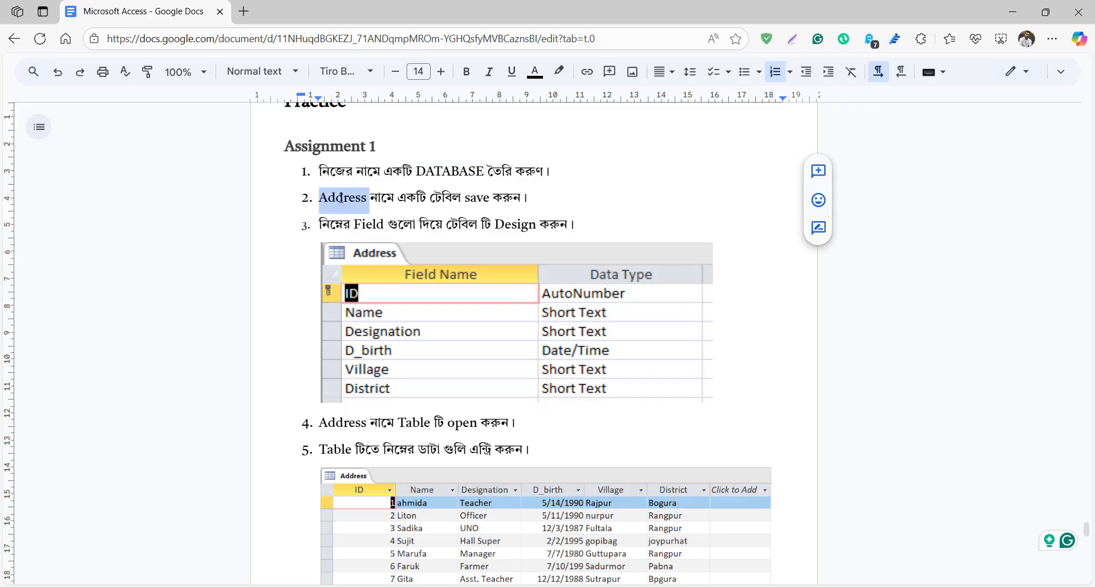
{"action": "double_click", "coordinate": [365, 225]}
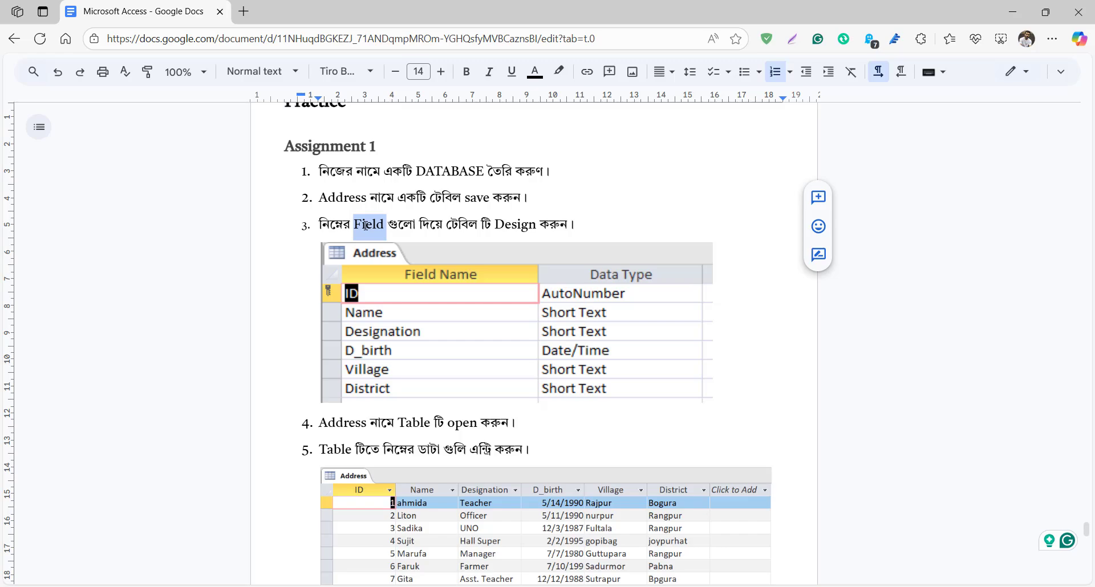
{"action": "left_click", "coordinate": [1012, 12]}
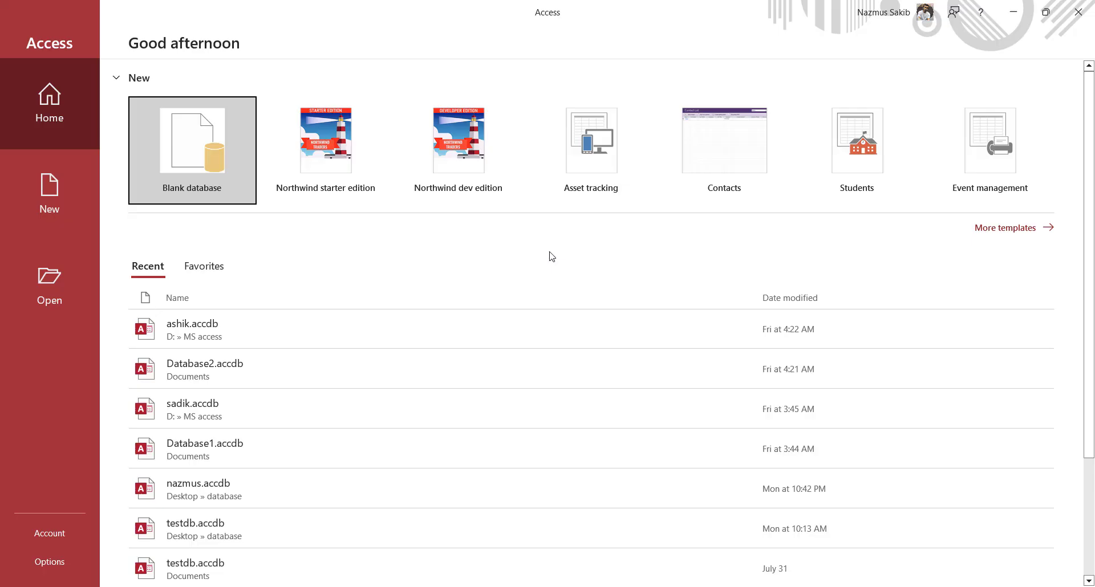
Start a new blank database and set its file name to maruf.
{"action": "left_click", "coordinate": [194, 146]}
{"action": "left_click_drag", "start_coordinate": [688, 213], "coordinate": [538, 222]}
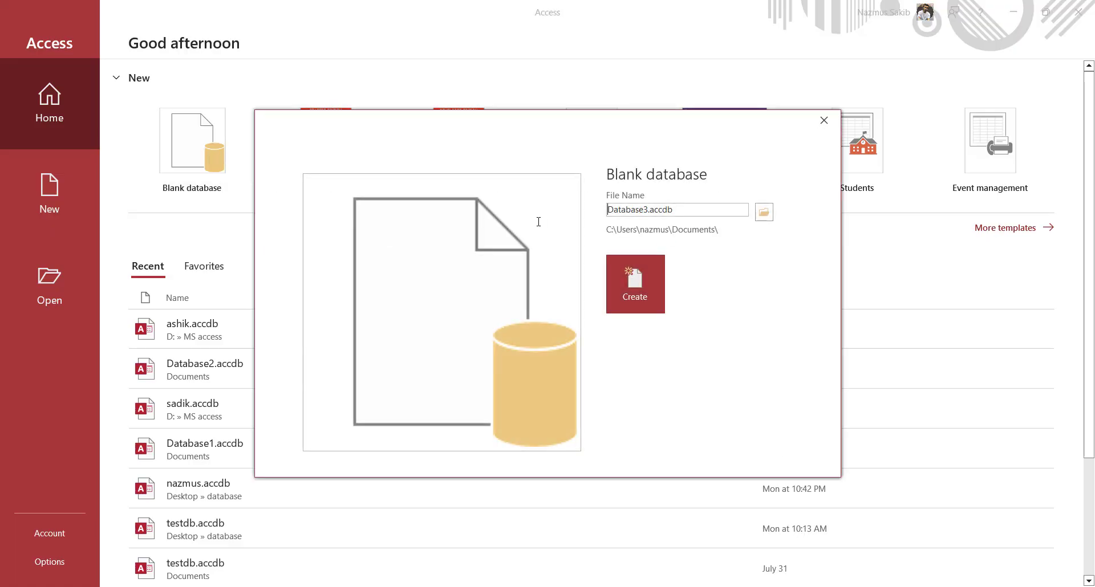
{"action": "key", "text": "Delete"}
{"action": "key", "text": "Delete"}
{"action": "key", "text": "Delete"}
{"action": "key", "text": "Delete"}
{"action": "key", "text": "Delete"}
{"action": "key", "text": "Delete"}
{"action": "key", "text": "Delete"}
{"action": "key", "text": "Delete"}
{"action": "key", "text": "Delete"}
{"action": "key", "text": "Delete"}
{"action": "key", "text": "Delete"}
{"action": "key", "text": "Delete"}
{"action": "key", "text": "Delete"}
{"action": "key", "text": "Delete"}
{"action": "key", "text": "Delete"}
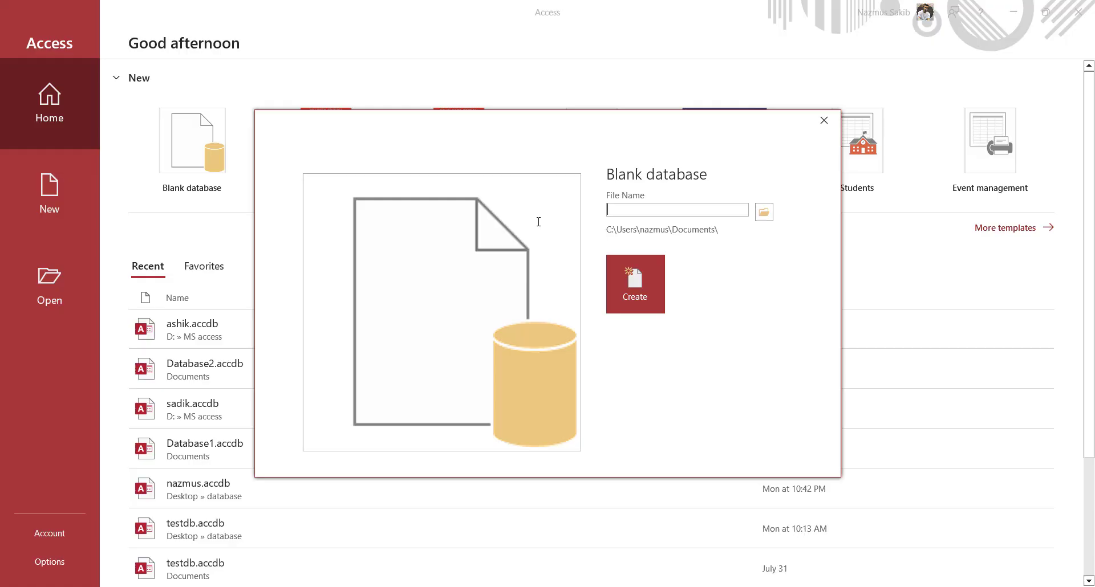
{"action": "type", "text": "maruf"}
Set the save location to the MS access folder on drive D and create the database.
{"action": "left_click", "coordinate": [763, 212]}
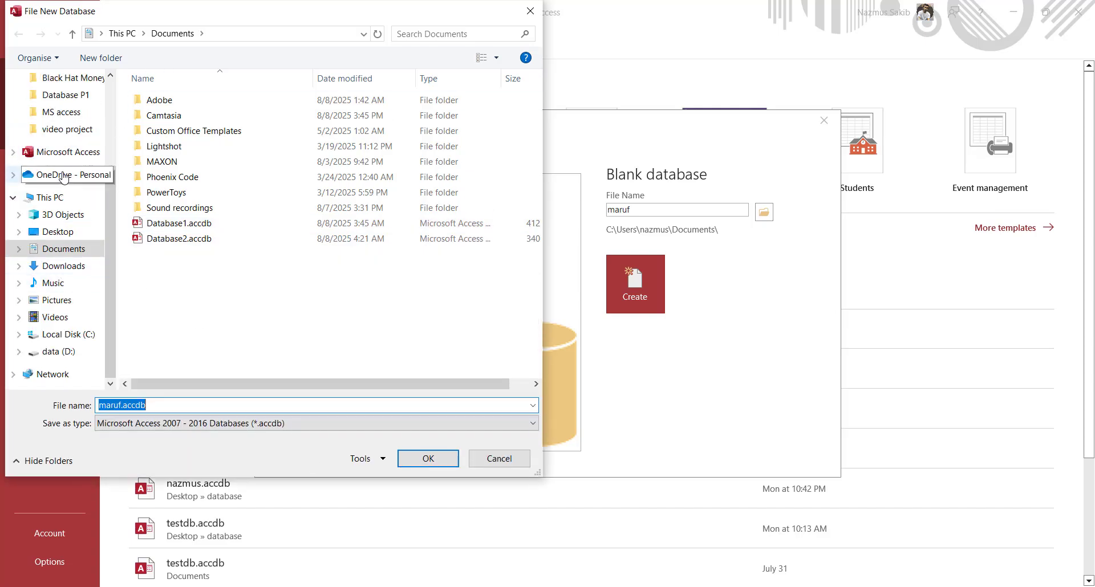
{"action": "scroll", "coordinate": [64, 178], "scroll_direction": "up", "scroll_amount": 3}
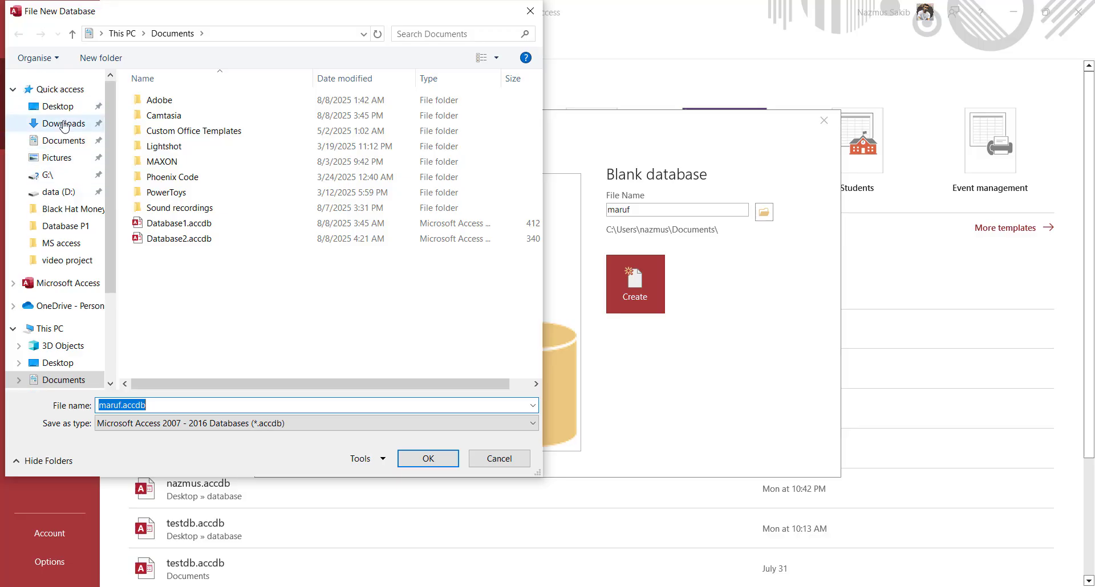
{"action": "left_click", "coordinate": [65, 123]}
{"action": "left_click", "coordinate": [59, 106]}
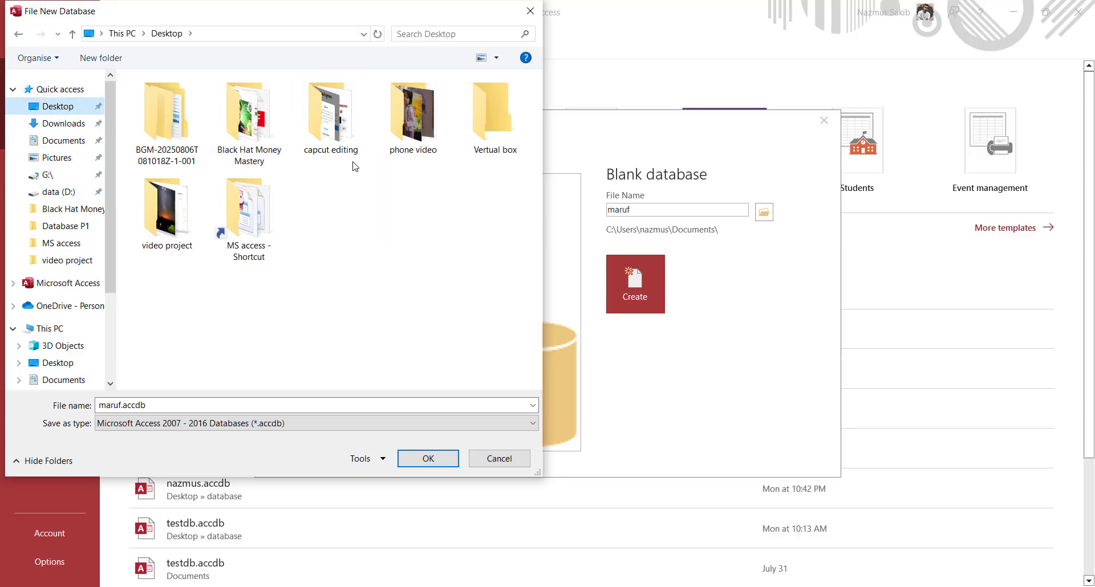
{"action": "double_click", "coordinate": [246, 205]}
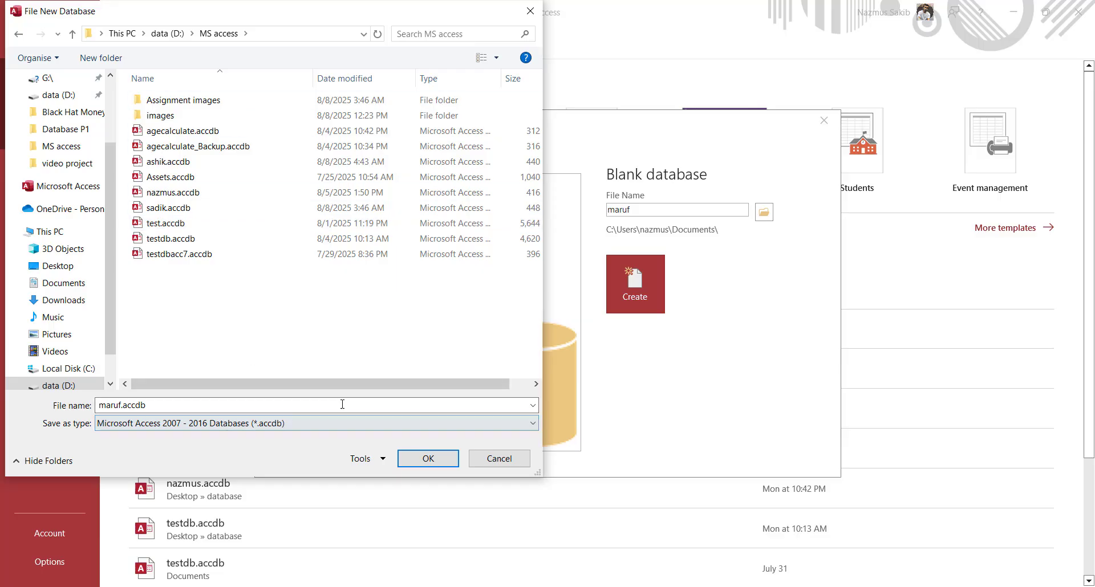
{"action": "left_click", "coordinate": [425, 461]}
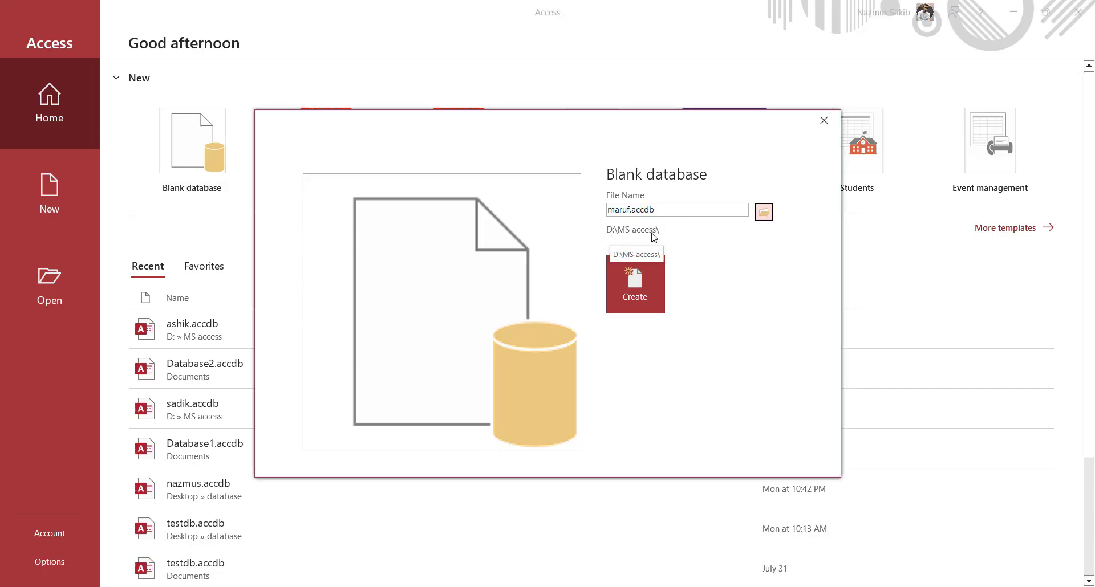
{"action": "left_click", "coordinate": [641, 286]}
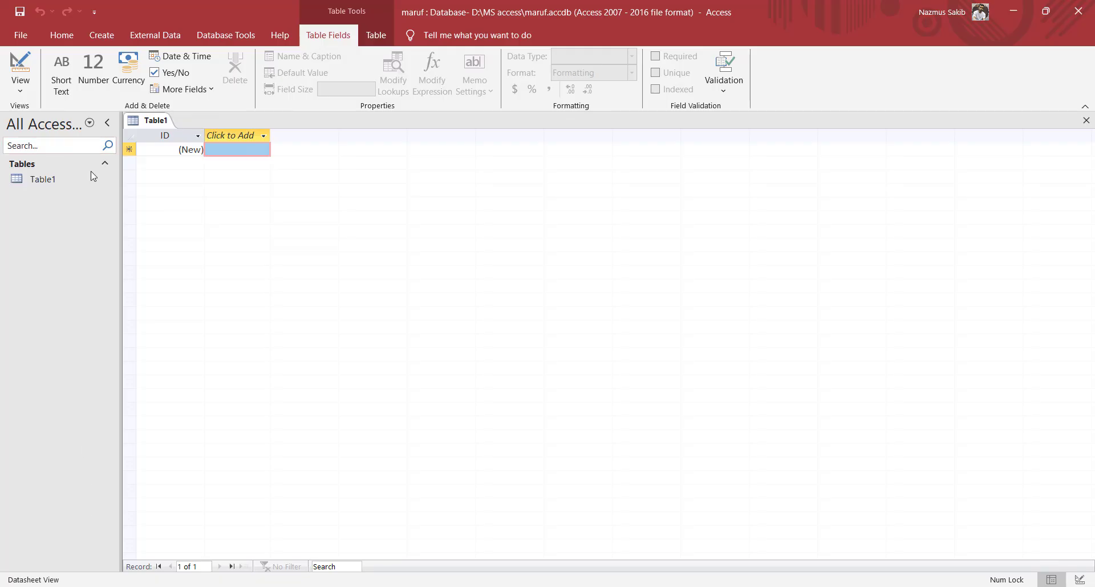
{"action": "left_click", "coordinate": [133, 196]}
{"action": "left_click_drag", "start_coordinate": [132, 197], "coordinate": [132, 196]}
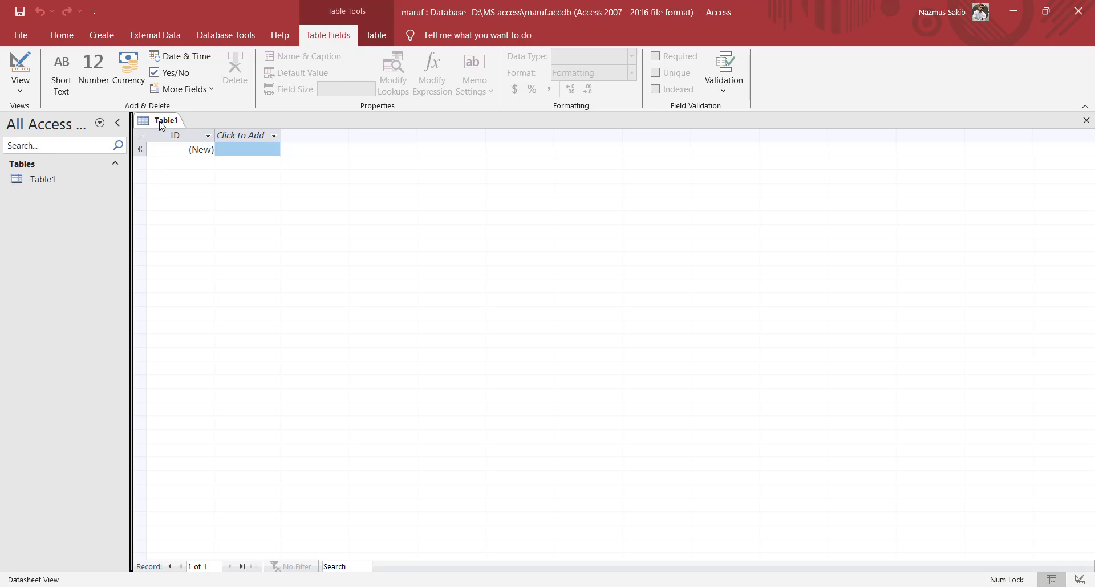
{"action": "left_click", "coordinate": [98, 38]}
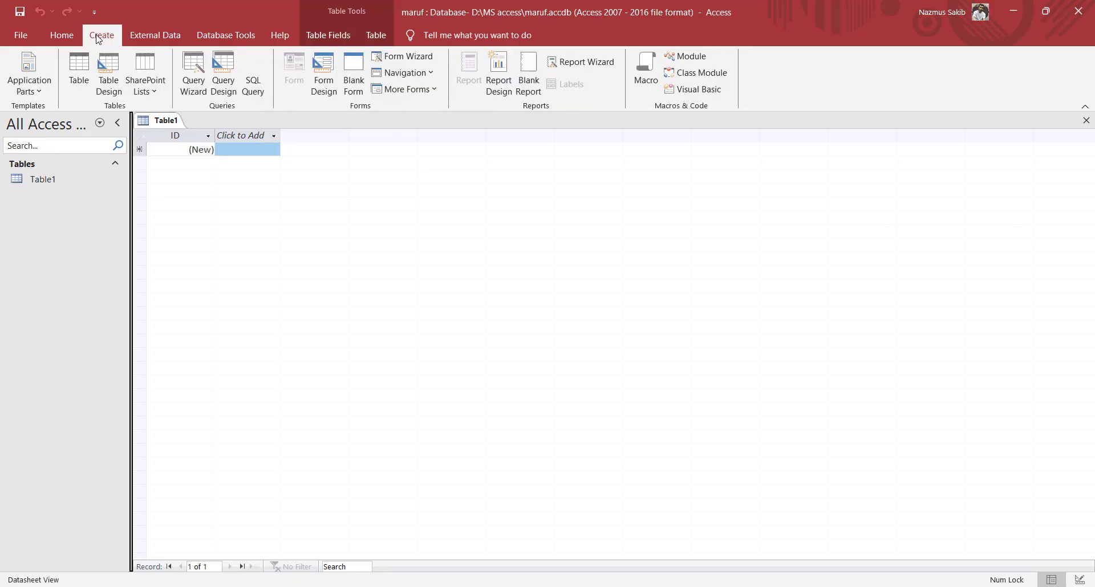
{"action": "left_click", "coordinate": [83, 76]}
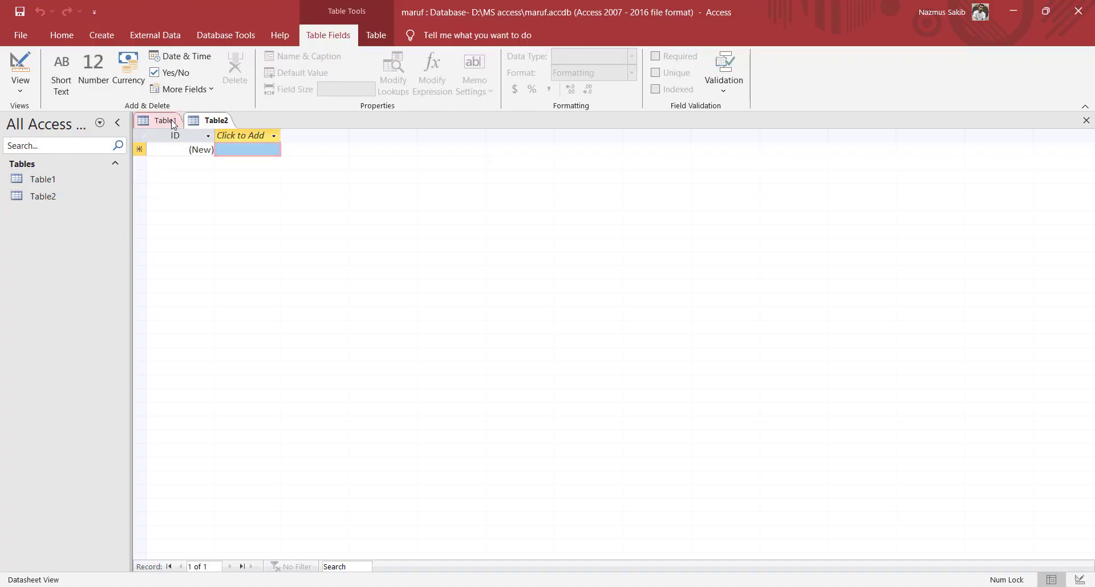
{"action": "right_click", "coordinate": [203, 120]}
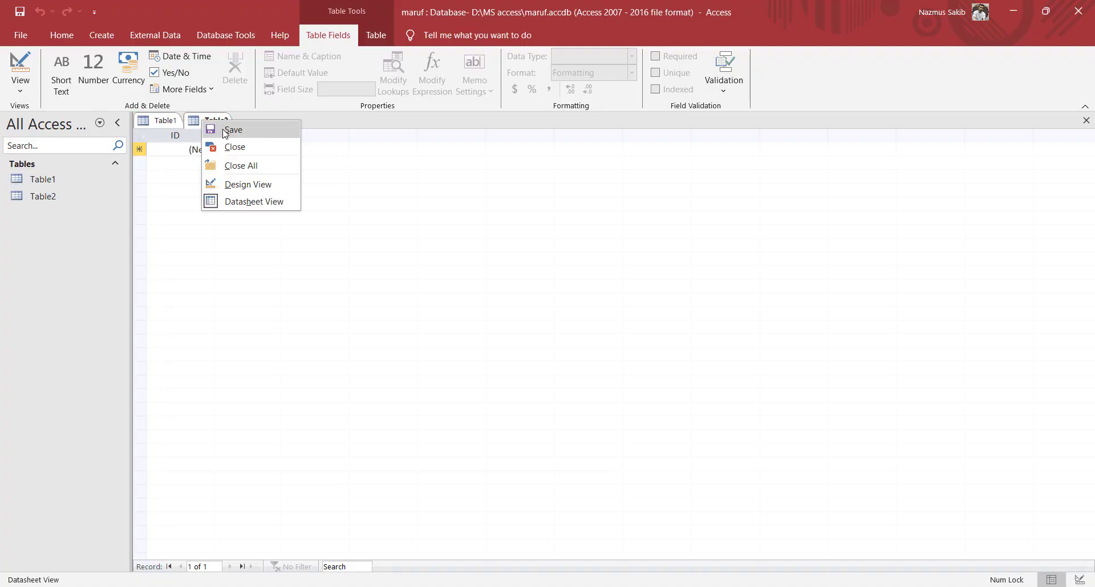
{"action": "left_click", "coordinate": [235, 147]}
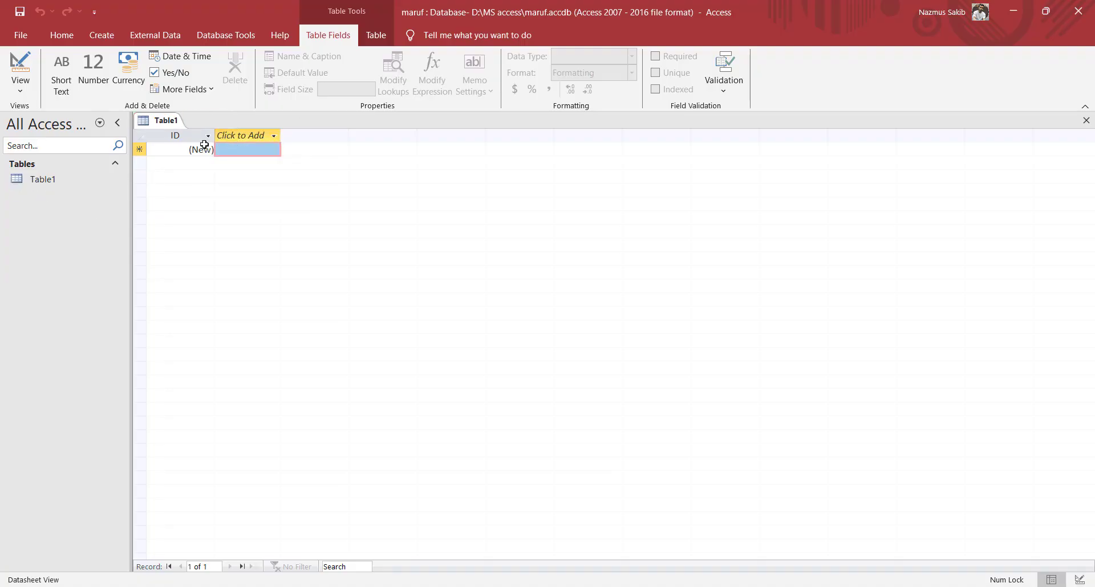
Check the assignment again, then switch Table1 to Design View, saving the table under the name Address.
{"action": "left_click", "coordinate": [160, 125]}
{"action": "left_click", "coordinate": [158, 586]}
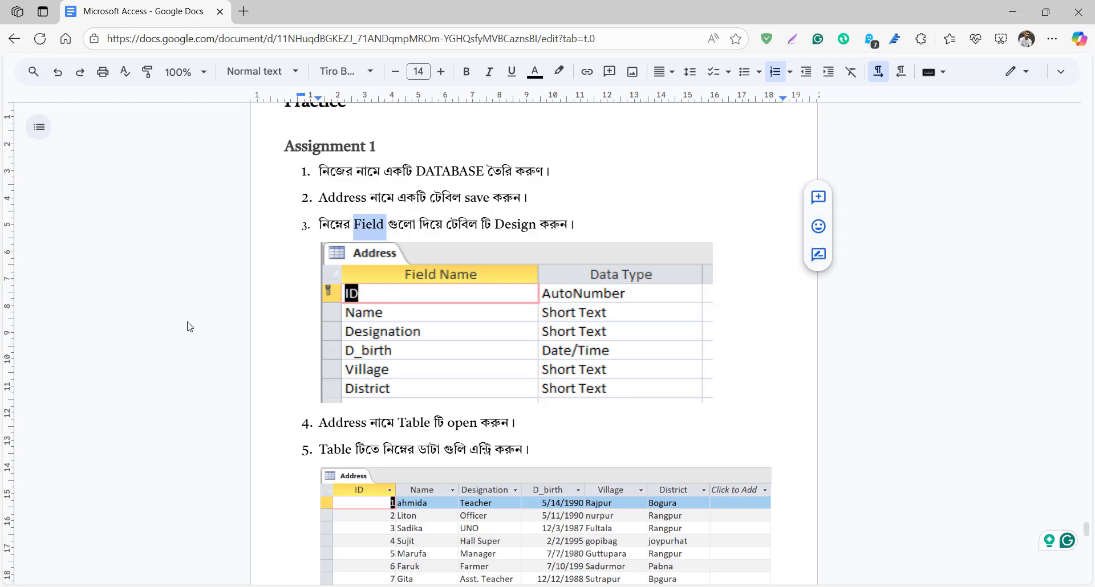
{"action": "key", "text": "alt+Tab"}
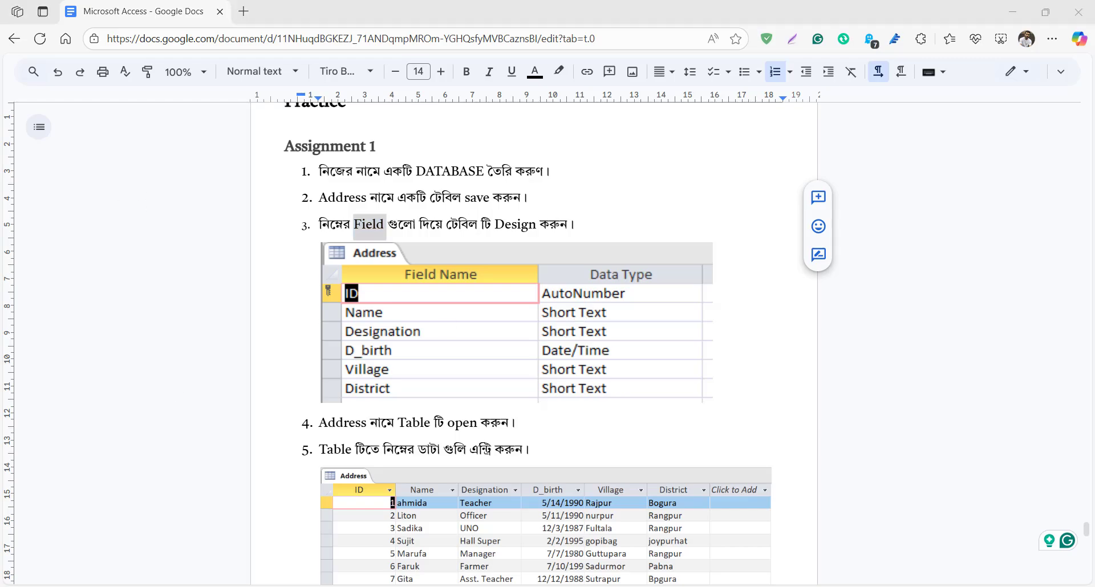
{"action": "right_click", "coordinate": [154, 120]}
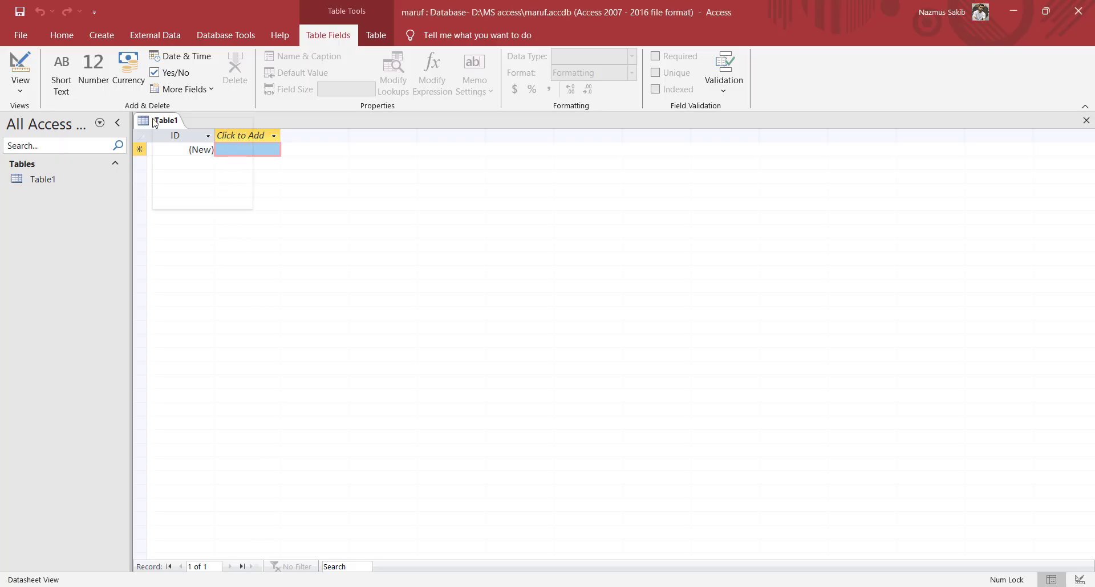
{"action": "left_click", "coordinate": [219, 187]}
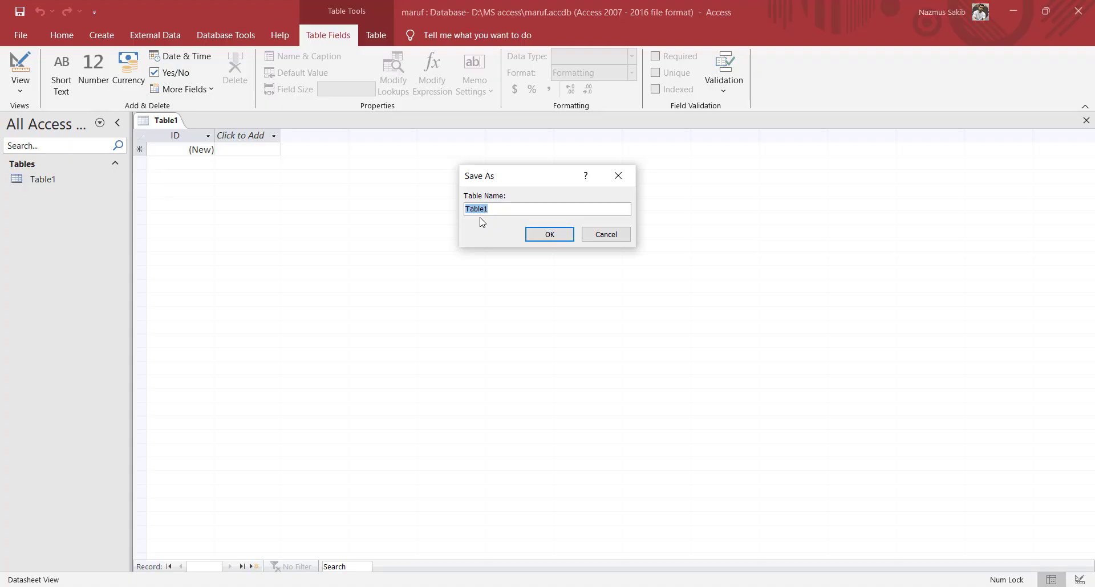
{"action": "type", "text": "Ad"}
{"action": "type", "text": "de"}
{"action": "type", "text": "ess"}
{"action": "left_click", "coordinate": [549, 235]}
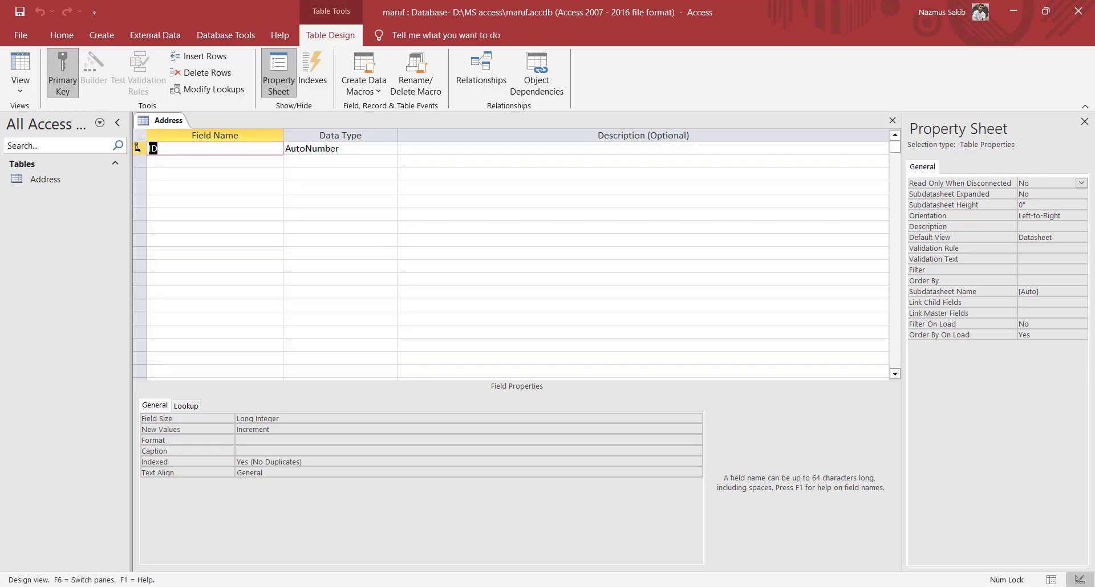
Add a field called name with the Short Text data type below ID, accepting the reserved word.
{"action": "left_click", "coordinate": [345, 149]}
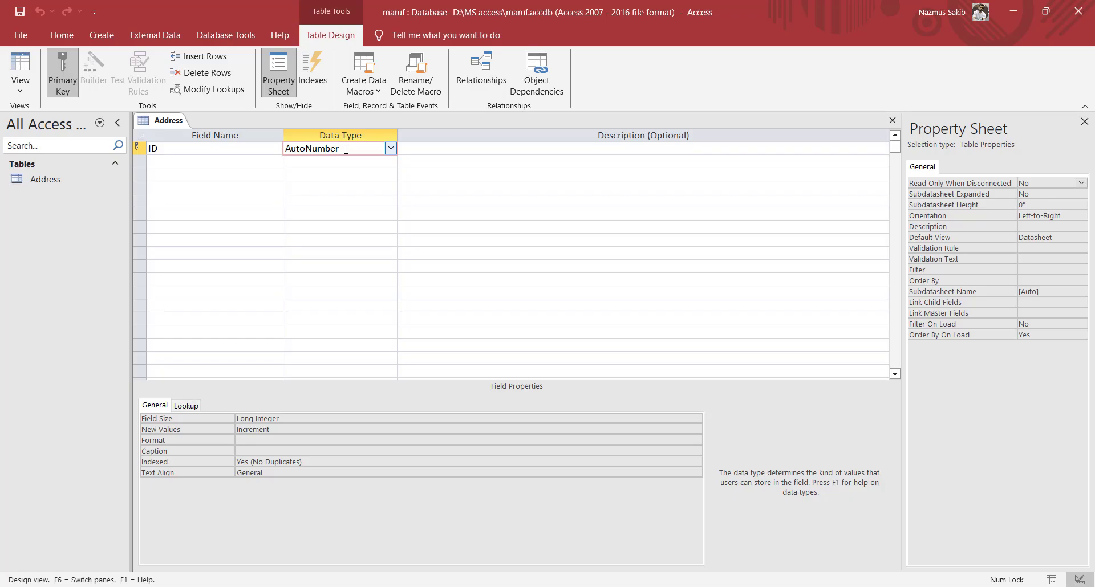
{"action": "left_click", "coordinate": [245, 164]}
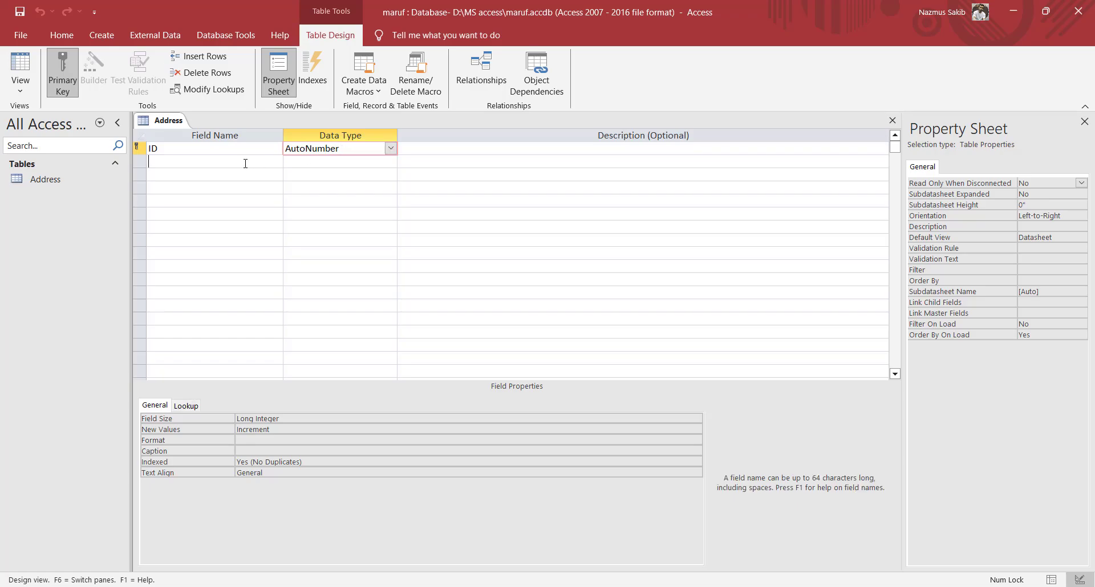
{"action": "type", "text": "name"}
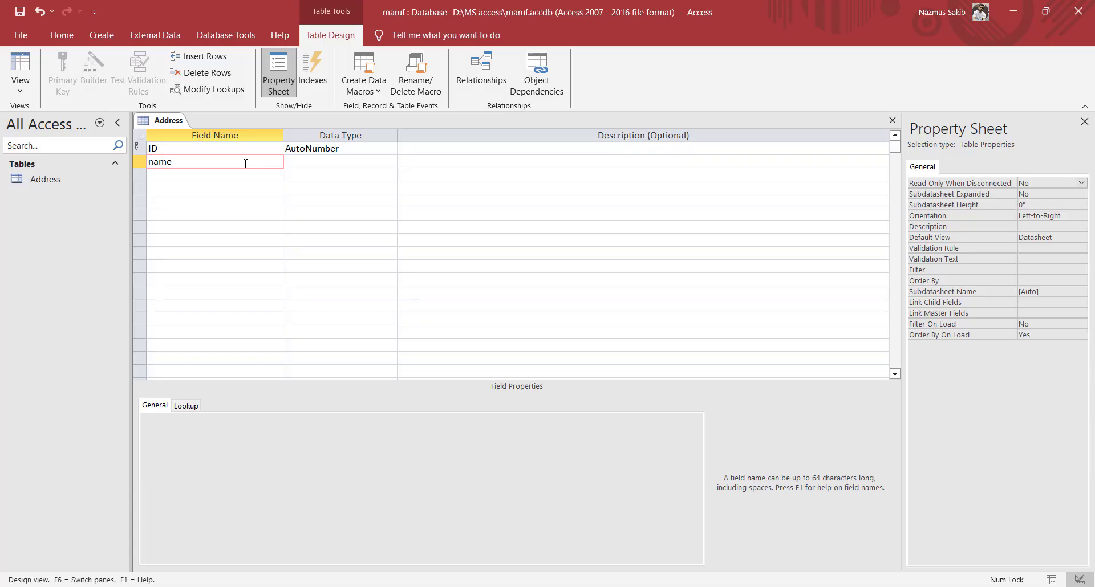
{"action": "key", "text": "Tab"}
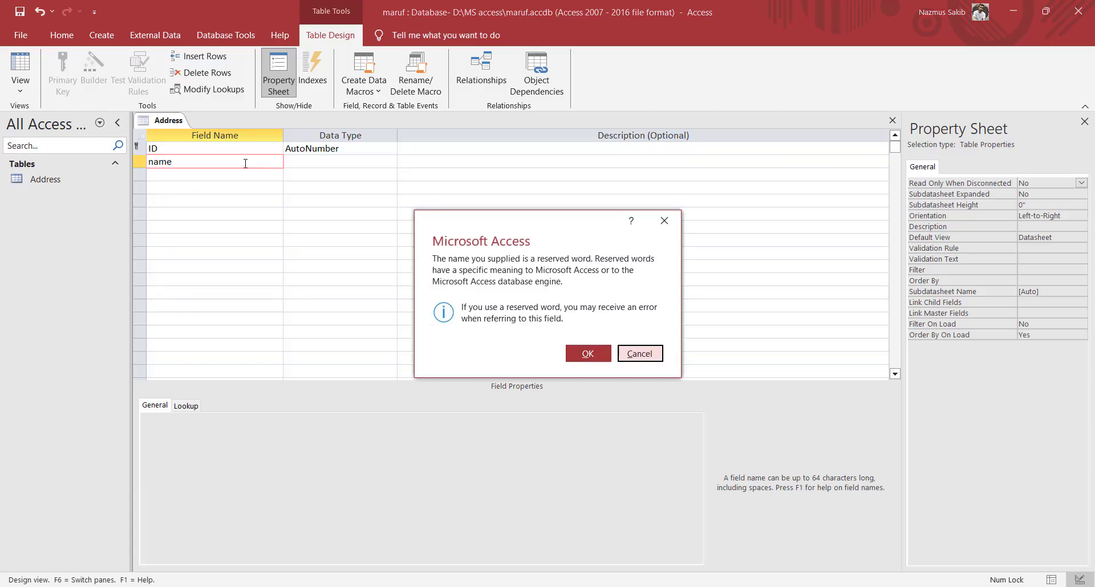
{"action": "key", "text": "Return"}
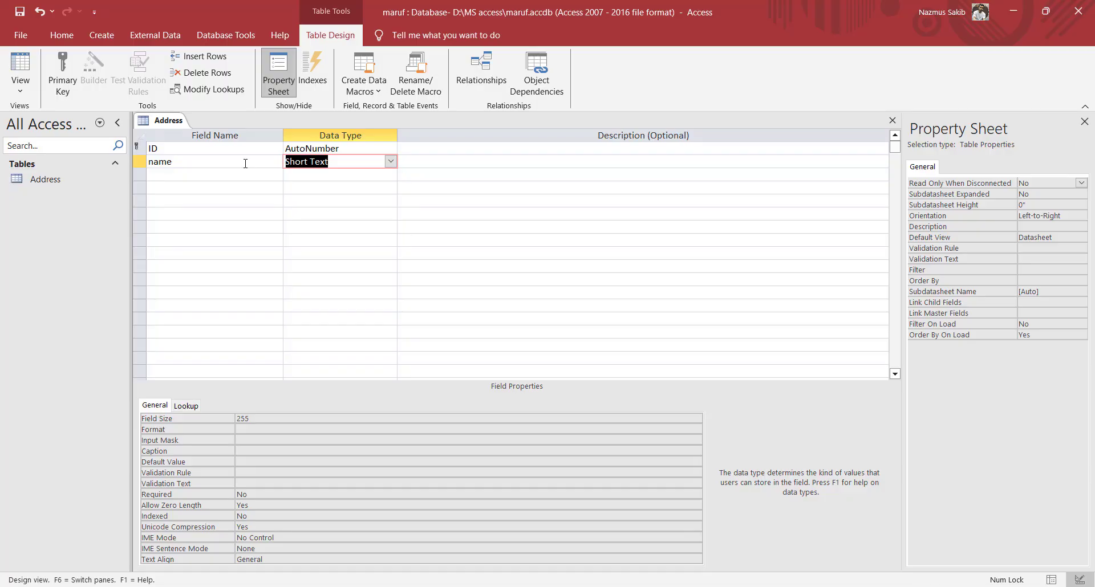
{"action": "key", "text": "Tab"}
{"action": "key", "text": "Tab"}
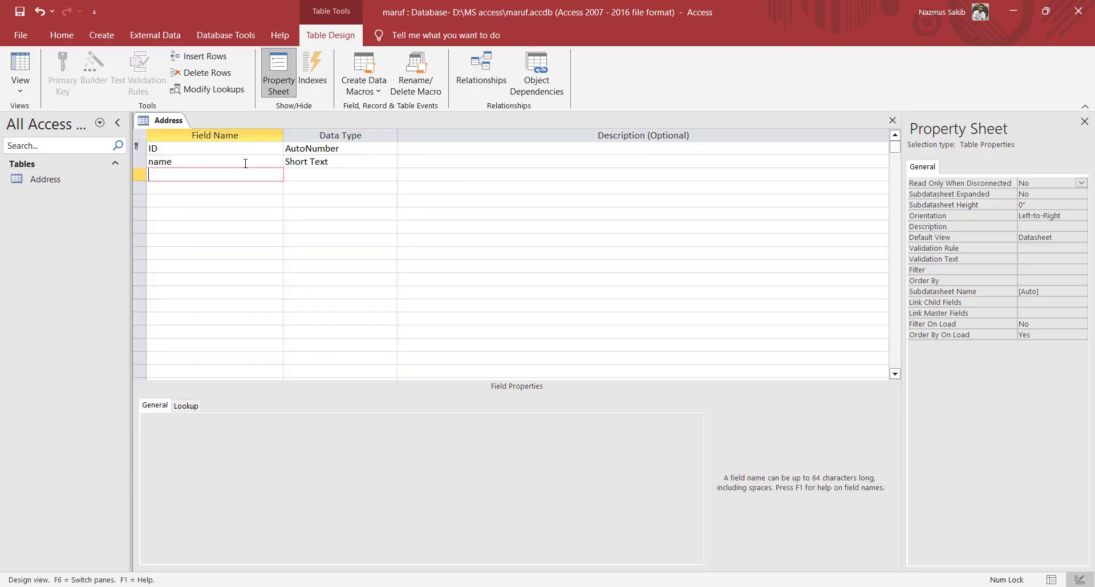
Add a field called designation with the Short Text data type below the name field.
{"action": "type", "text": "designation"}
{"action": "key", "text": "Tab"}
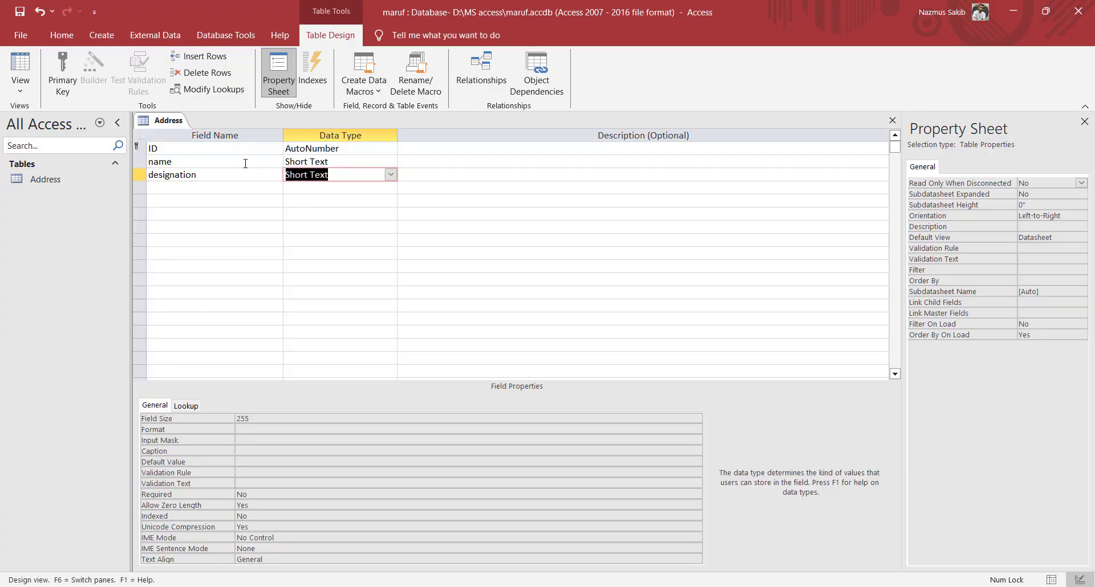
{"action": "key", "text": "Tab"}
{"action": "key", "text": "Tab"}
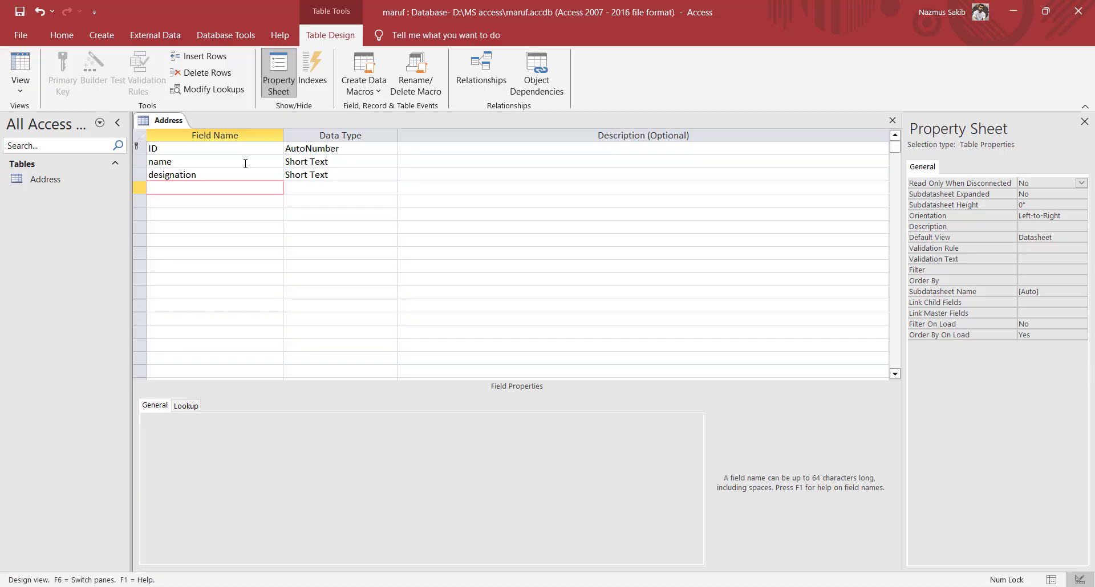
Show the available data types for the name field and choose Short Text.
{"action": "left_click", "coordinate": [379, 161]}
{"action": "left_click", "coordinate": [390, 162]}
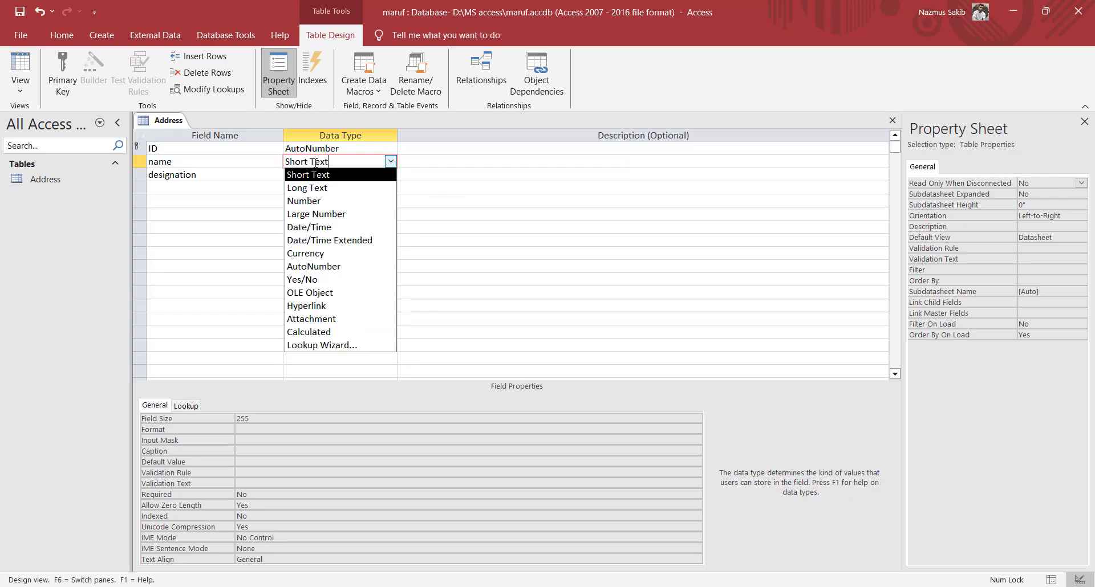
{"action": "left_click", "coordinate": [330, 175]}
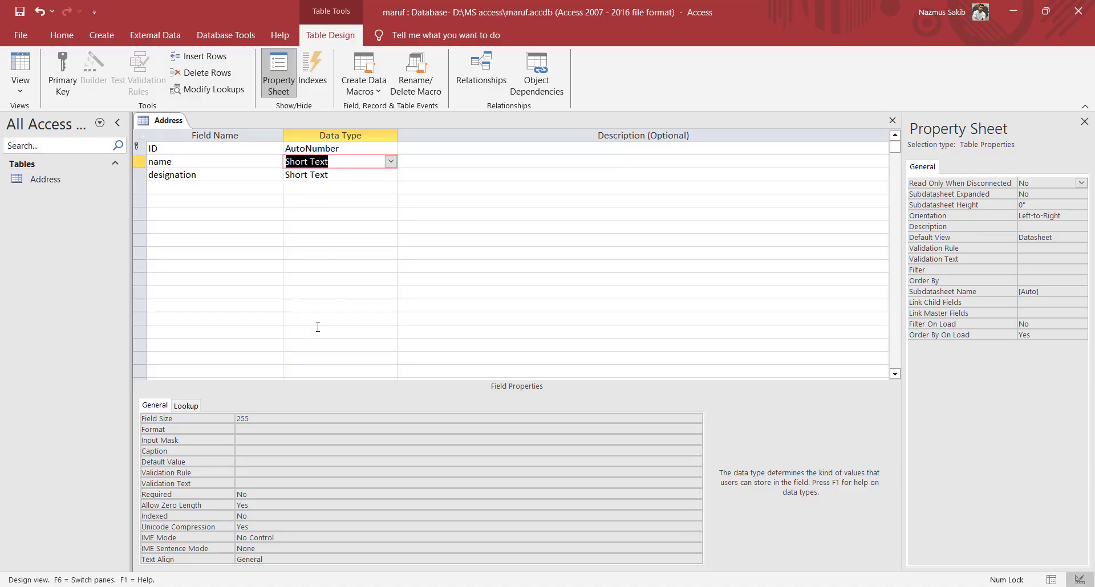
Check the name field's size setting, then choose Short Text as the data type of the designation field.
{"action": "left_click", "coordinate": [243, 419]}
{"action": "double_click", "coordinate": [242, 420]}
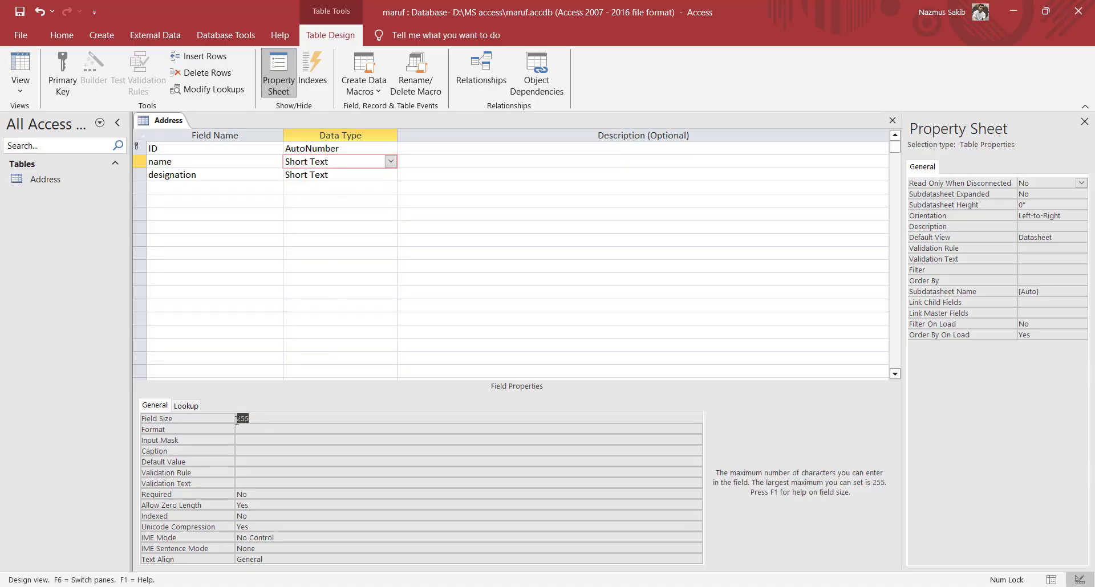
{"action": "left_click", "coordinate": [371, 178]}
{"action": "left_click", "coordinate": [390, 176]}
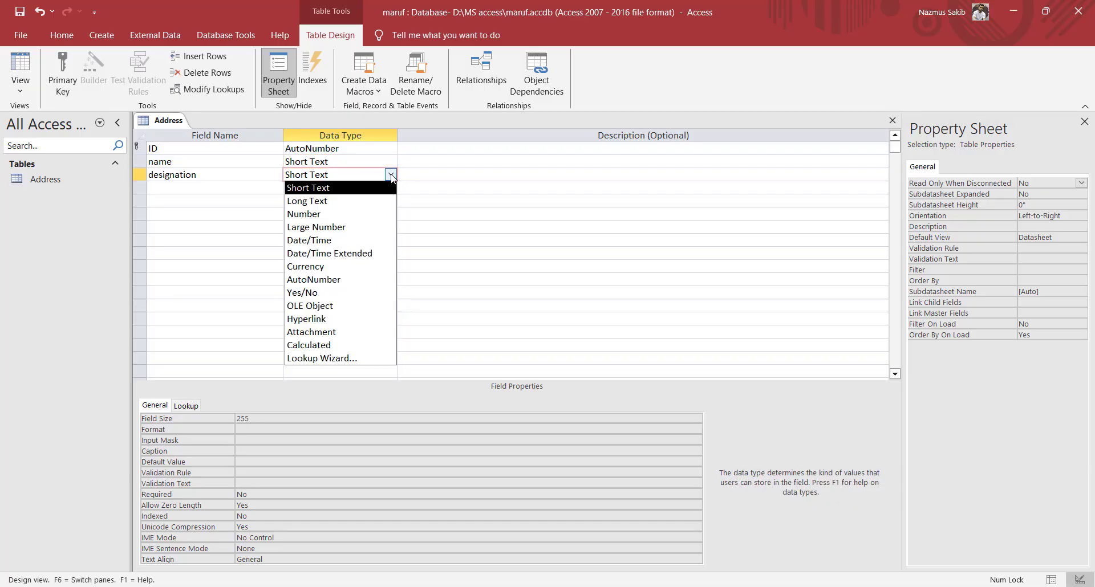
{"action": "left_click", "coordinate": [345, 188]}
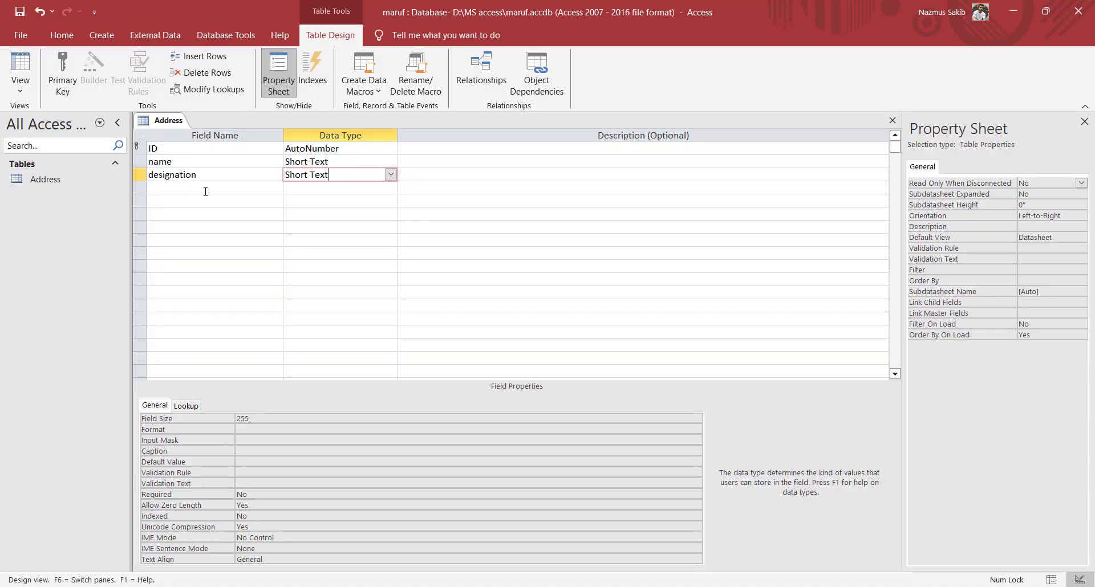
Add a field called Date of Birth with the Date/Time data type below designation.
{"action": "left_click", "coordinate": [187, 189]}
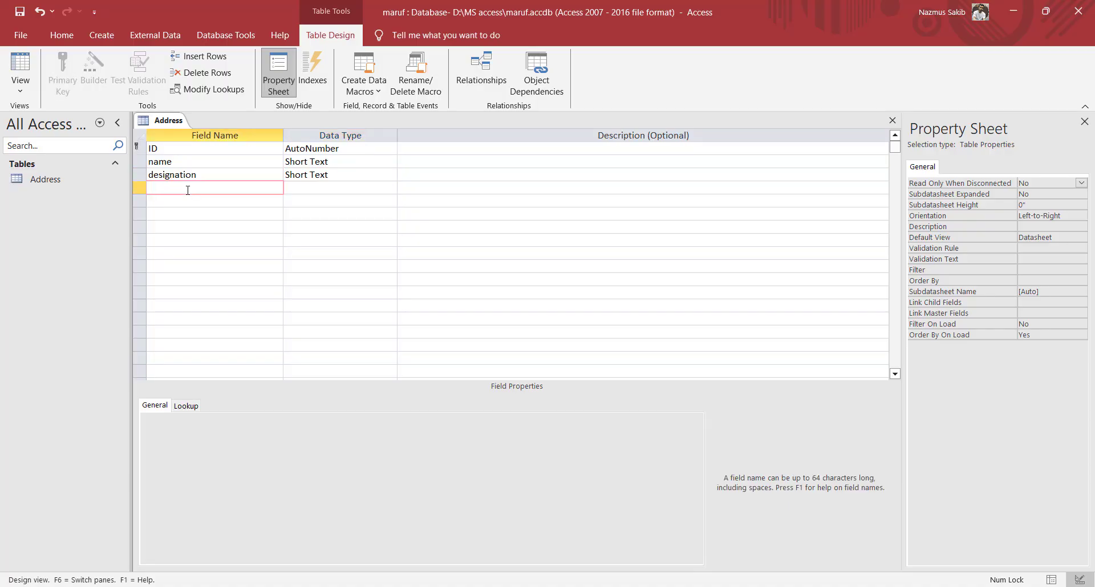
{"action": "type", "text": "Date of Birth"}
{"action": "key", "text": "Tab"}
{"action": "type", "text": "Dat"}
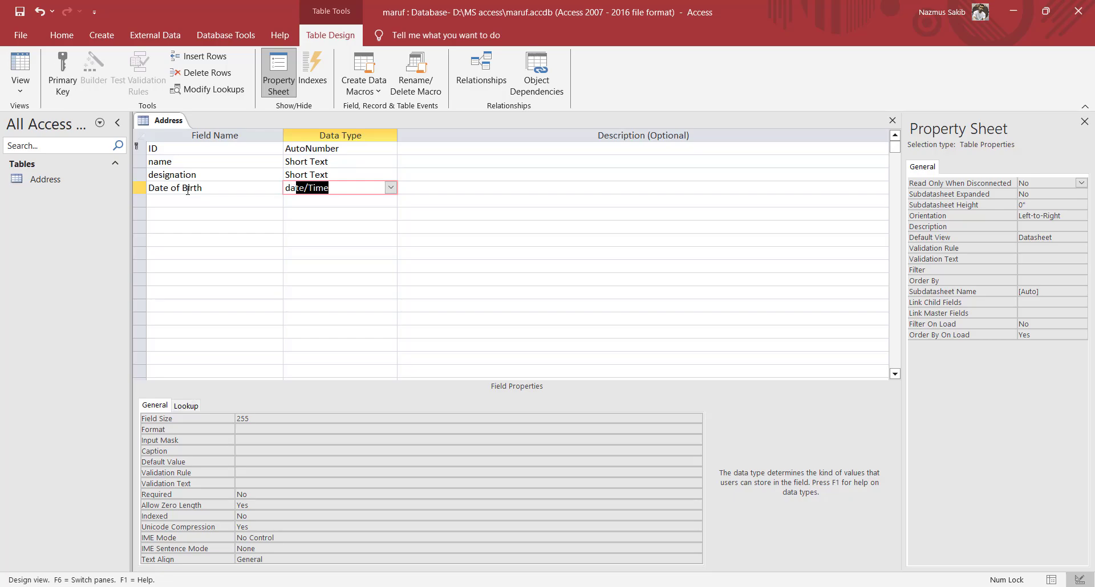
{"action": "key", "text": "Tab"}
{"action": "key", "text": "Tab"}
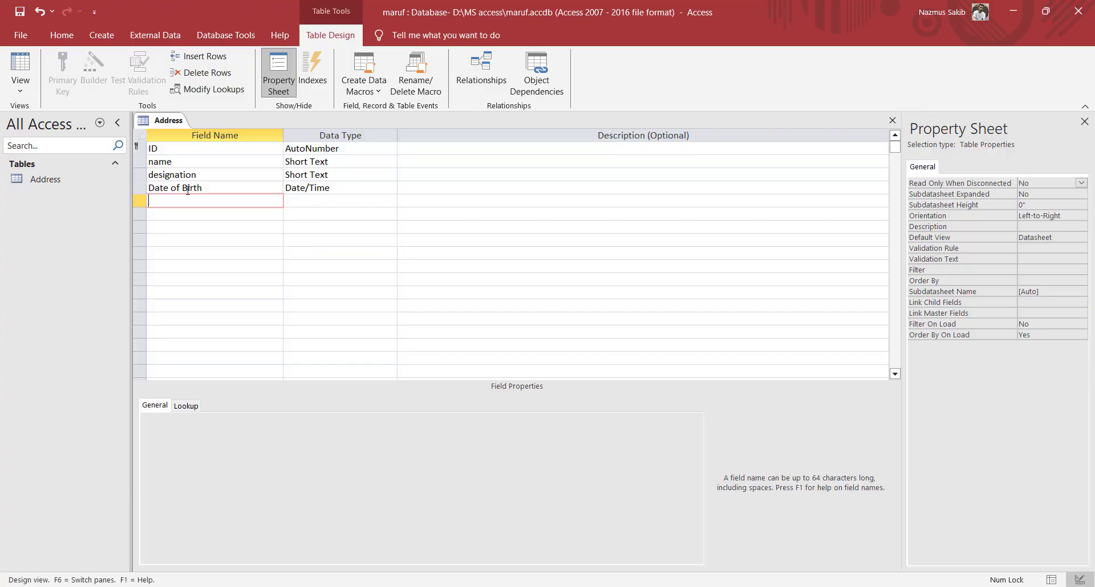
Add the fields Village and District below Date of Birth, both with the Short Text data type.
{"action": "type", "text": "Village"}
{"action": "key", "text": "Tab"}
{"action": "key", "text": "Tab"}
{"action": "key", "text": "Tab"}
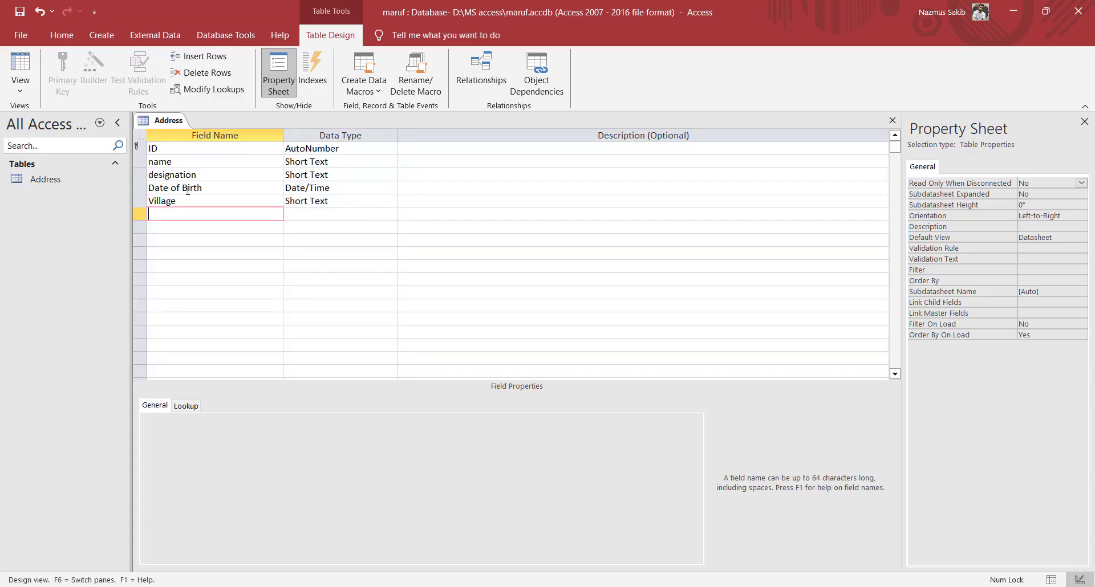
{"action": "type", "text": "District"}
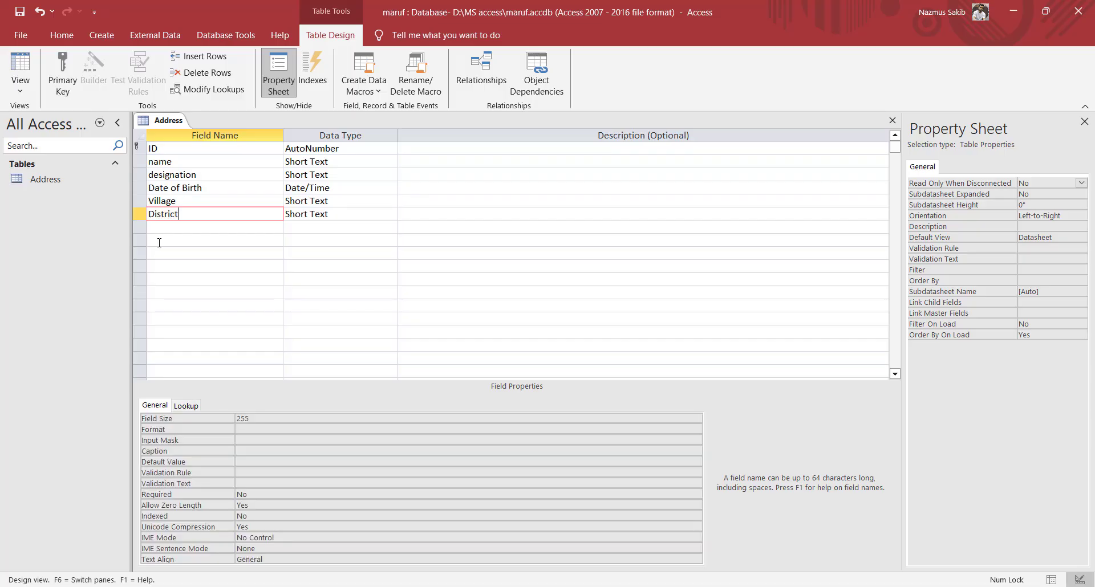
{"action": "left_click", "coordinate": [338, 216]}
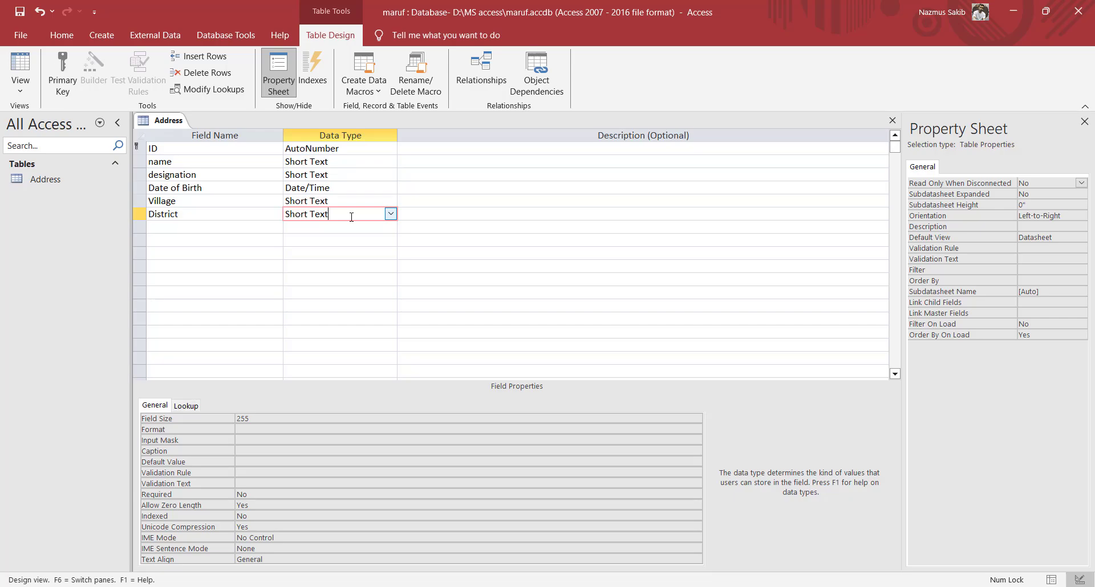
Switch the Address table to Datasheet View, saving the table design.
{"action": "right_click", "coordinate": [161, 120]}
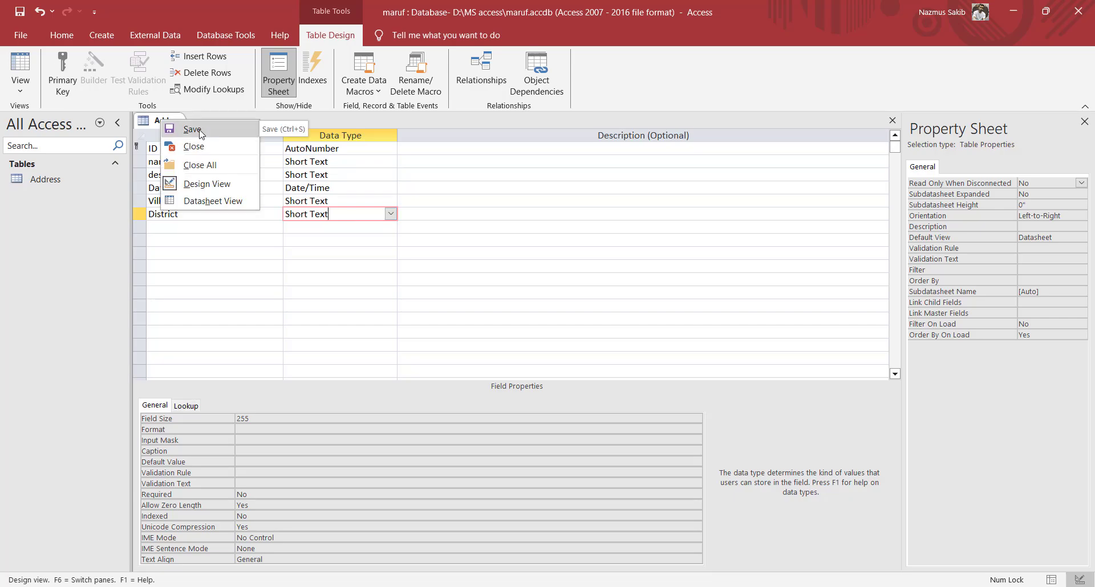
{"action": "left_click", "coordinate": [23, 91]}
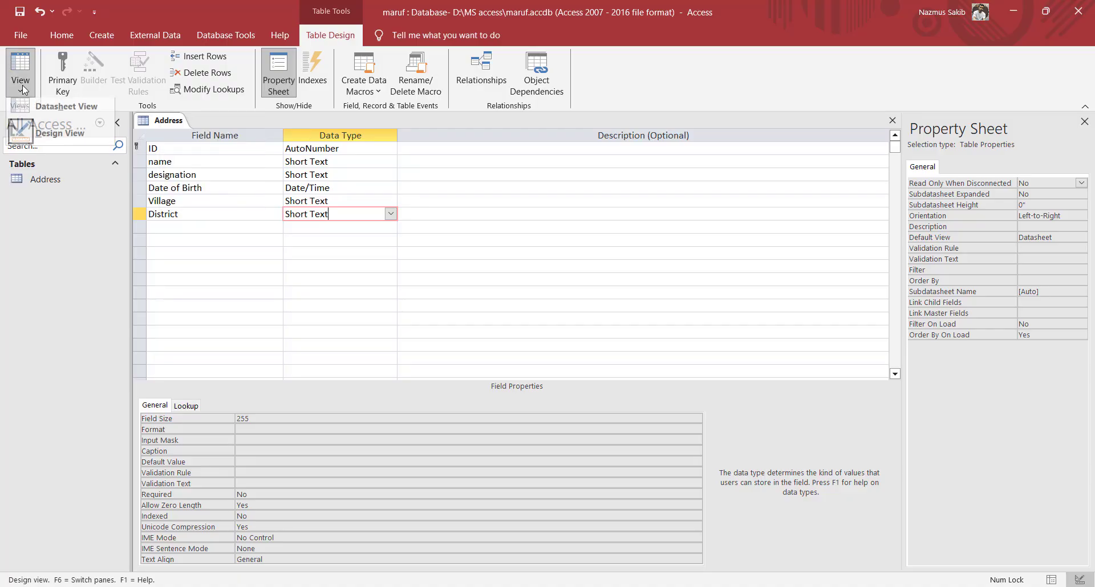
{"action": "left_click", "coordinate": [72, 114]}
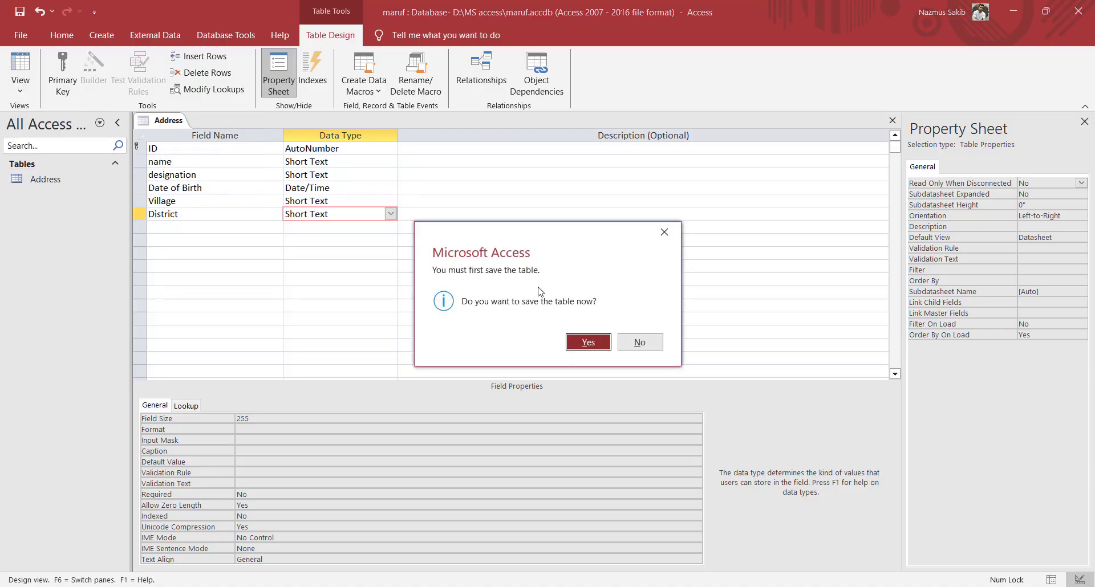
{"action": "left_click", "coordinate": [588, 344]}
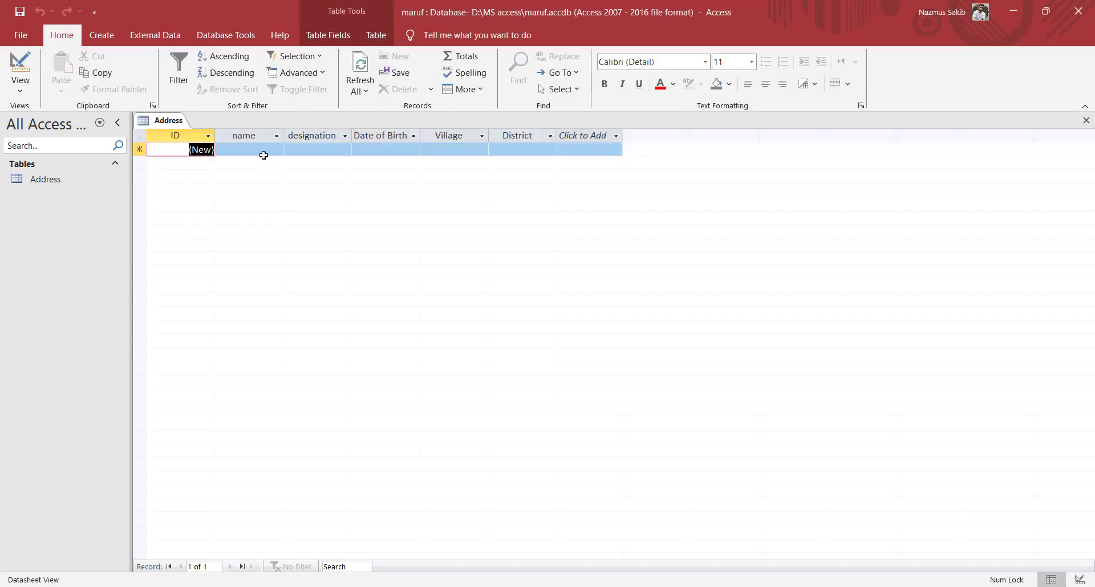
Go through the empty new record's cells from name to District to review the designed columns.
{"action": "left_click", "coordinate": [238, 149]}
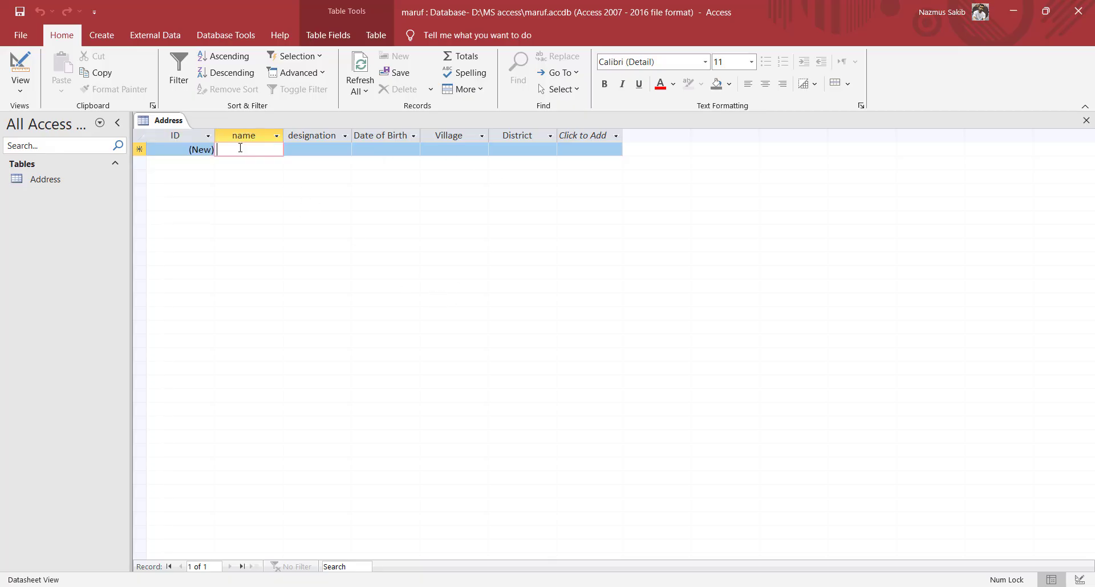
{"action": "left_click", "coordinate": [339, 151]}
{"action": "left_click", "coordinate": [384, 152]}
{"action": "left_click", "coordinate": [454, 152]}
{"action": "left_click", "coordinate": [524, 152]}
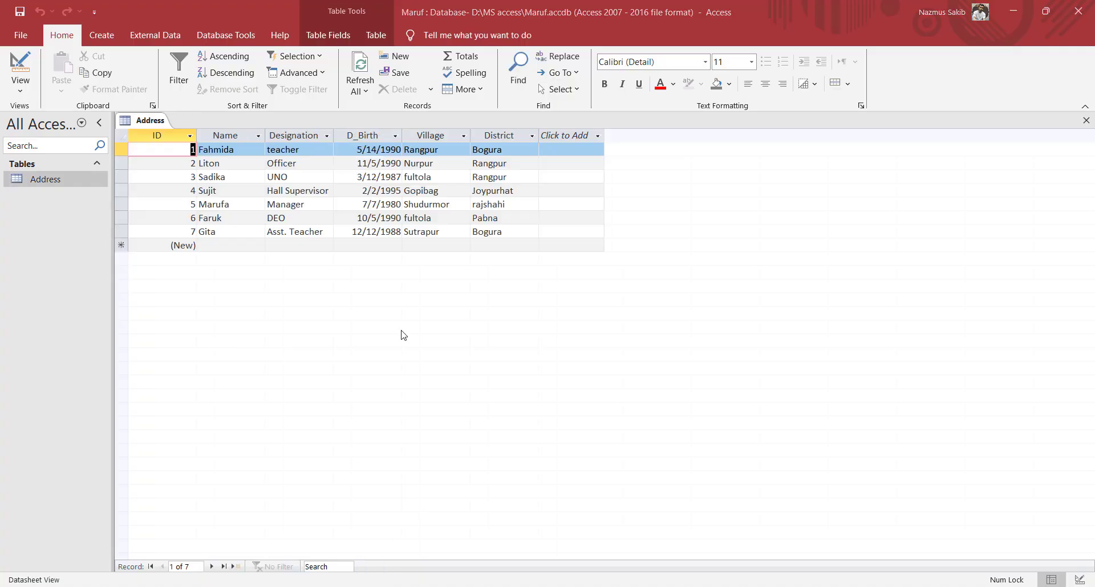
Look over the filled-in Address records, then switch to Google Docs and check the assignment's item 4 about opening the table.
{"action": "left_click_drag", "start_coordinate": [234, 150], "coordinate": [221, 150]}
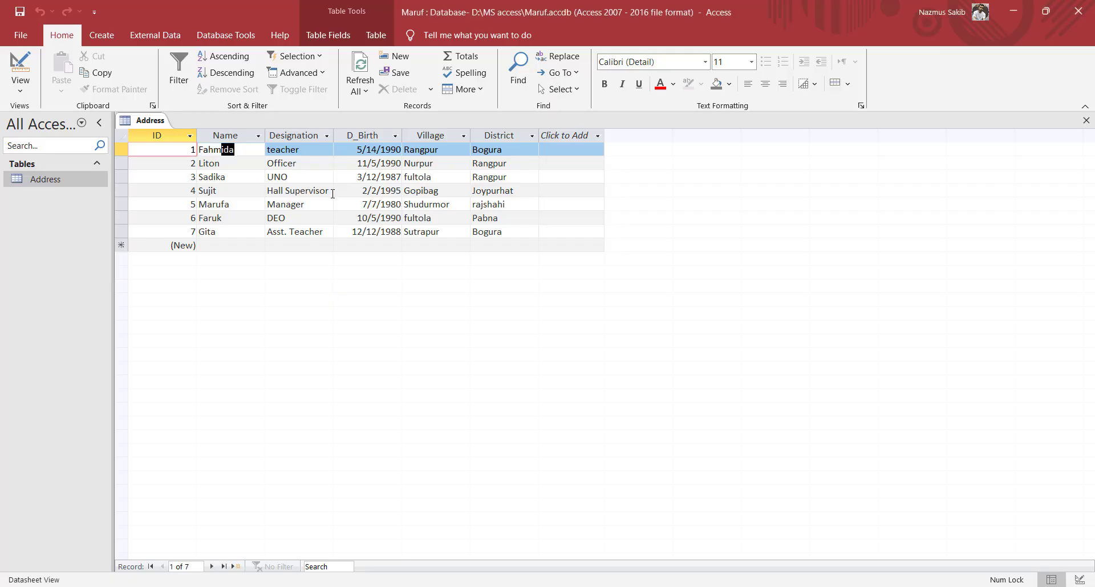
{"action": "left_click", "coordinate": [468, 229]}
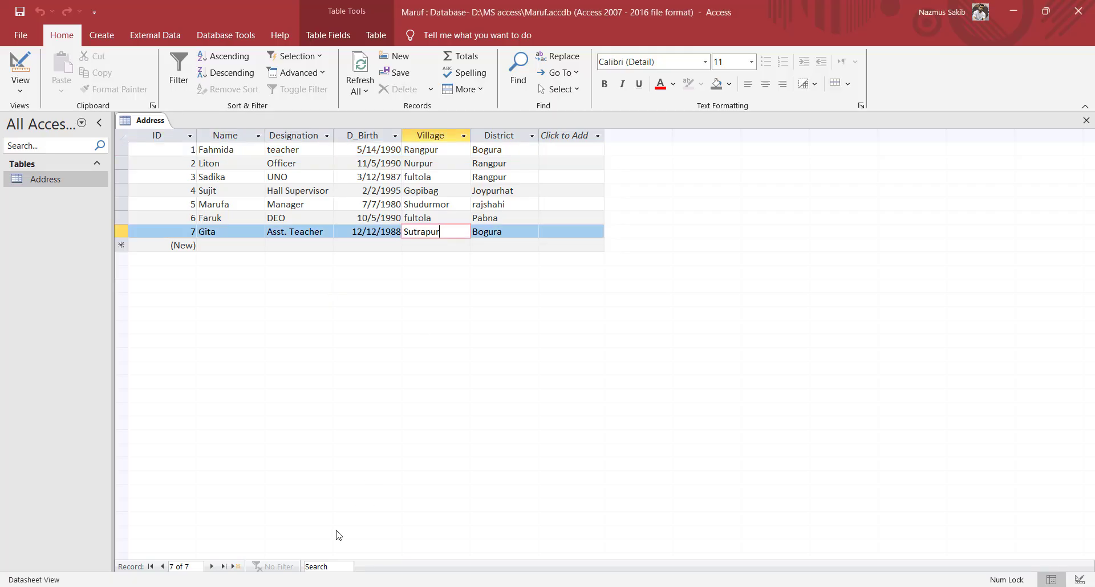
{"action": "left_click", "coordinate": [399, 586]}
{"action": "scroll", "coordinate": [531, 370], "scroll_direction": "down", "scroll_amount": 2}
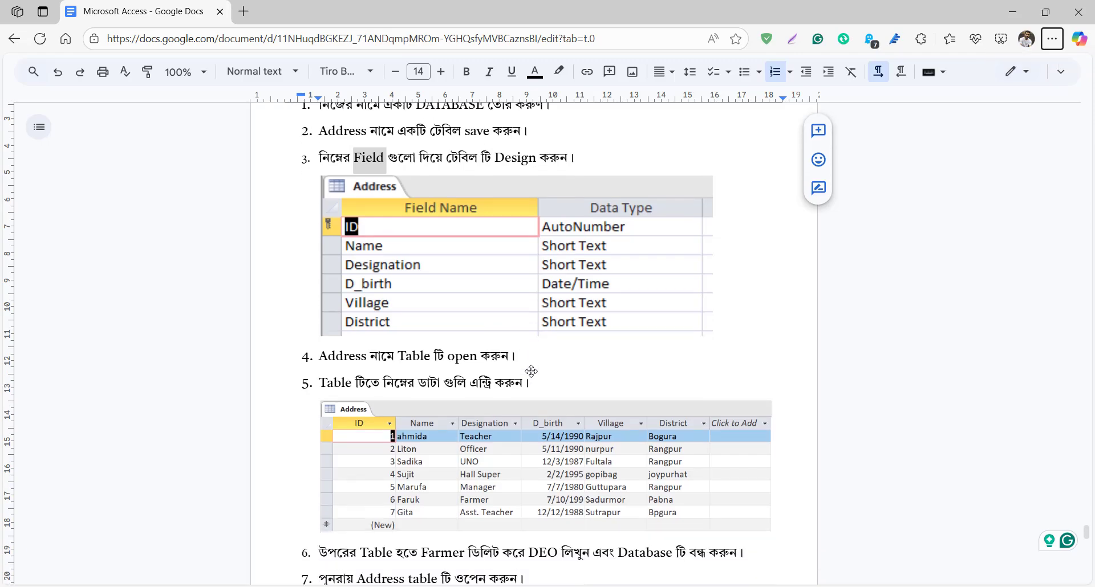
{"action": "left_click_drag", "start_coordinate": [320, 353], "coordinate": [515, 354]}
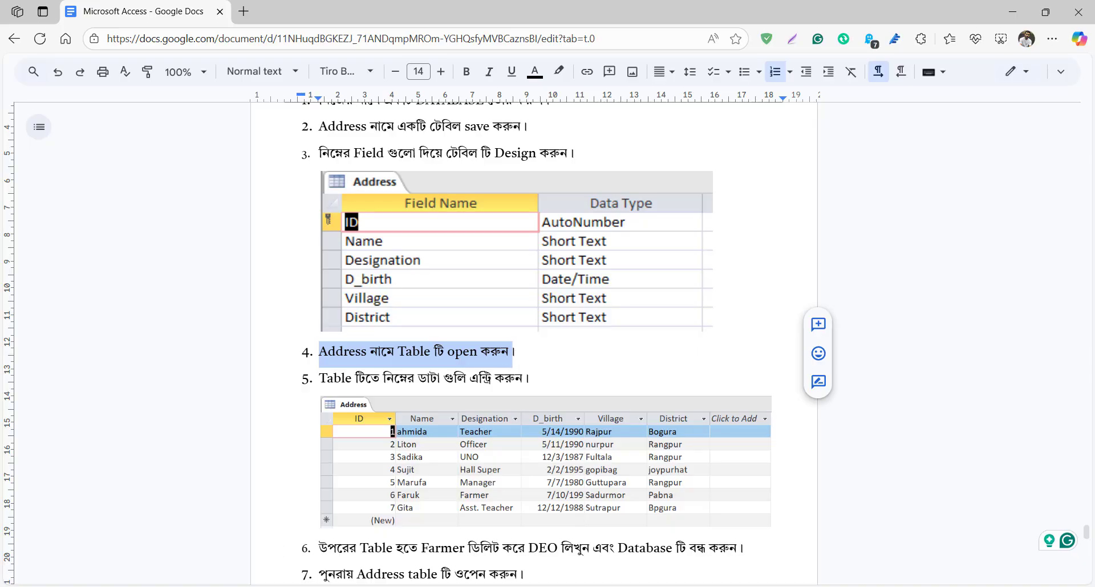
Return to Access and close the Address table.
{"action": "left_click", "coordinate": [305, 586]}
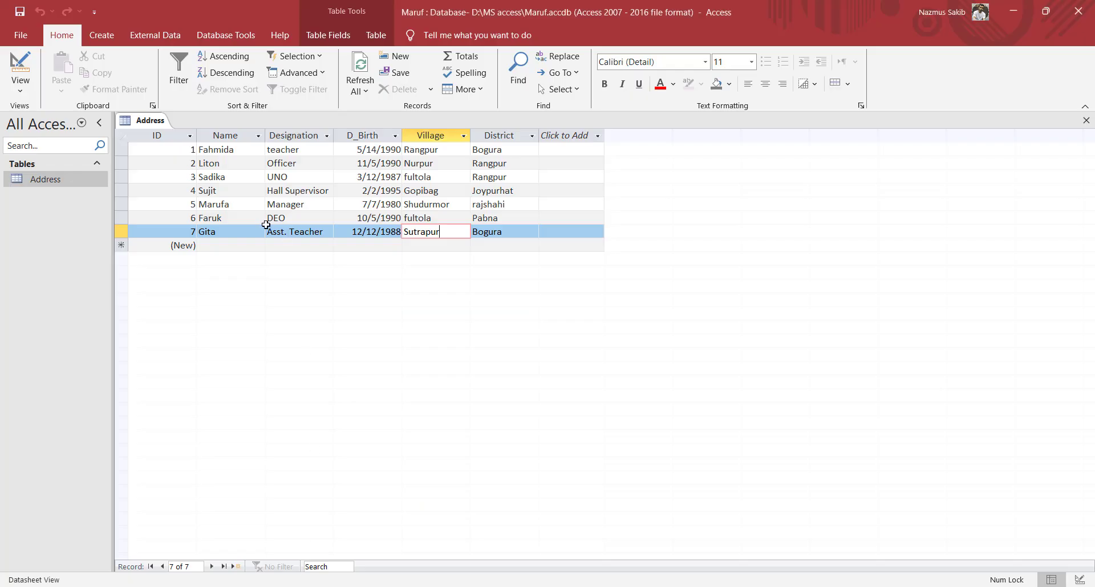
{"action": "right_click", "coordinate": [146, 122]}
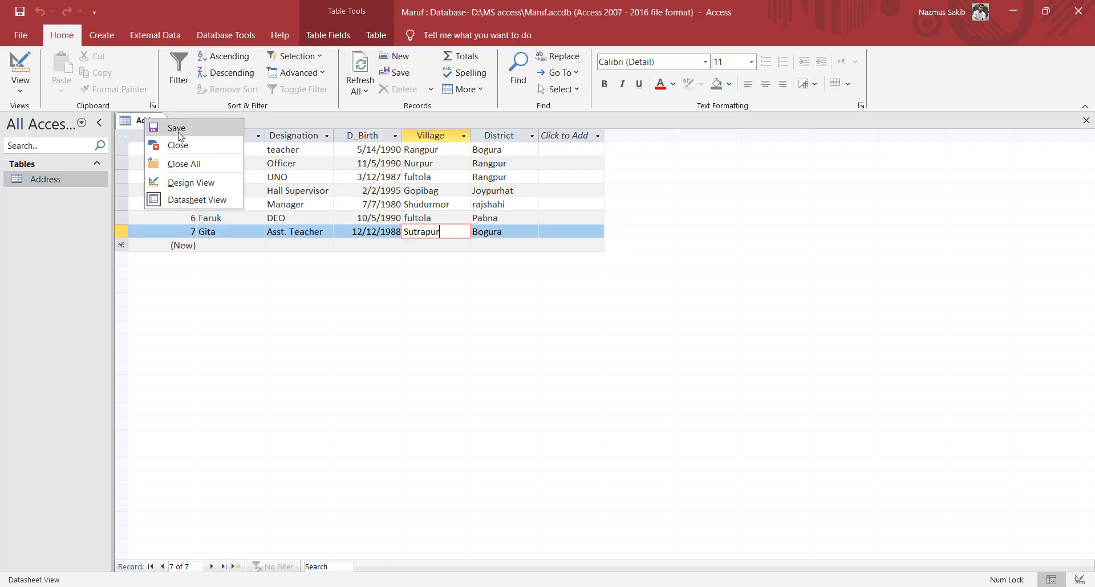
{"action": "left_click", "coordinate": [149, 124]}
{"action": "right_click", "coordinate": [146, 122]}
{"action": "left_click", "coordinate": [173, 152]}
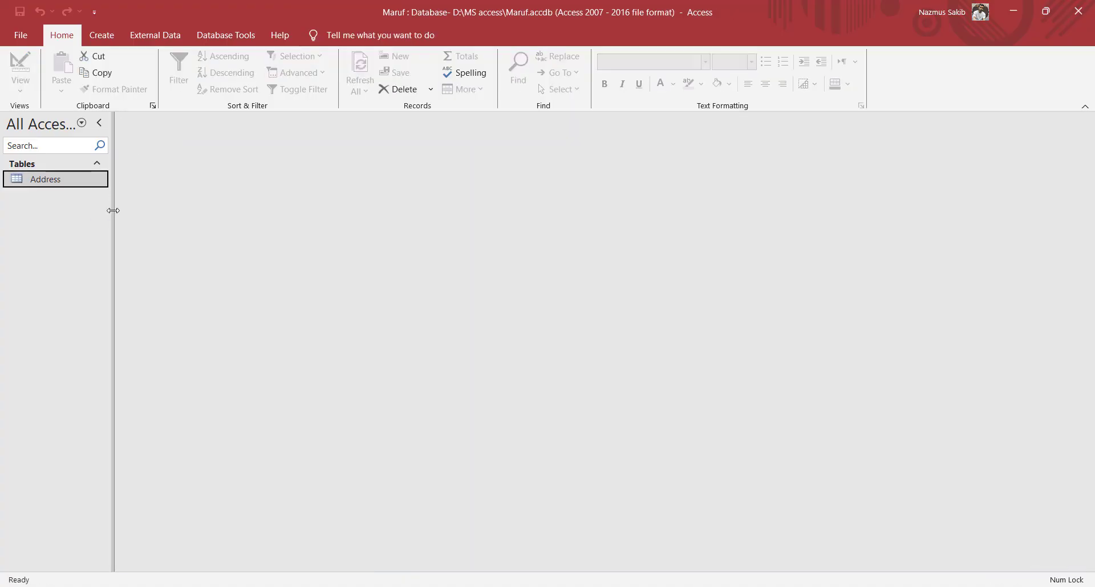
Widen the object list slightly, reopen the Address table and look at the commands available for it.
{"action": "left_click_drag", "start_coordinate": [113, 211], "coordinate": [120, 211]}
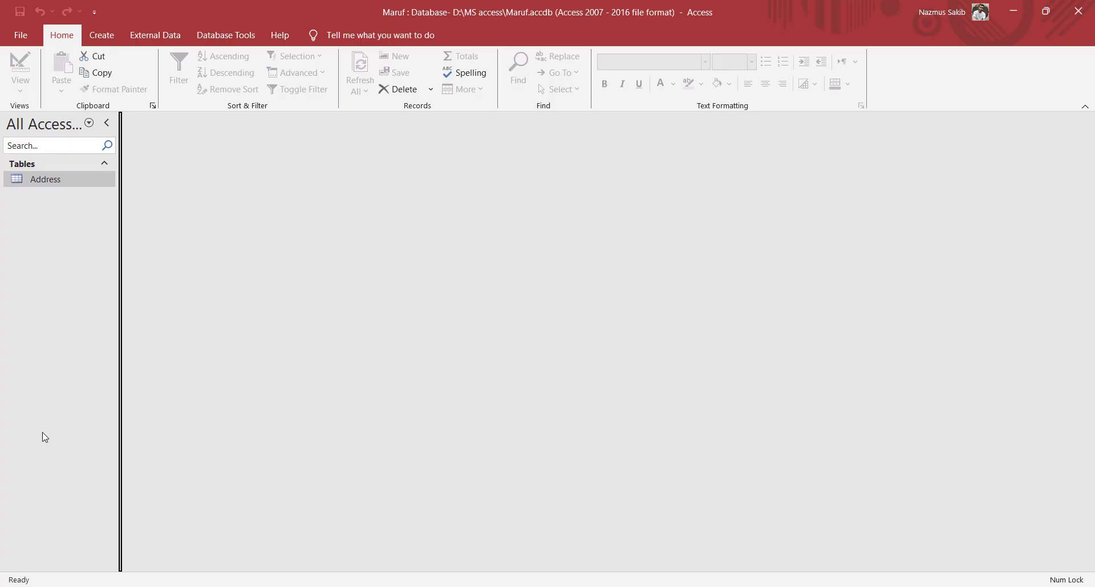
{"action": "double_click", "coordinate": [57, 179]}
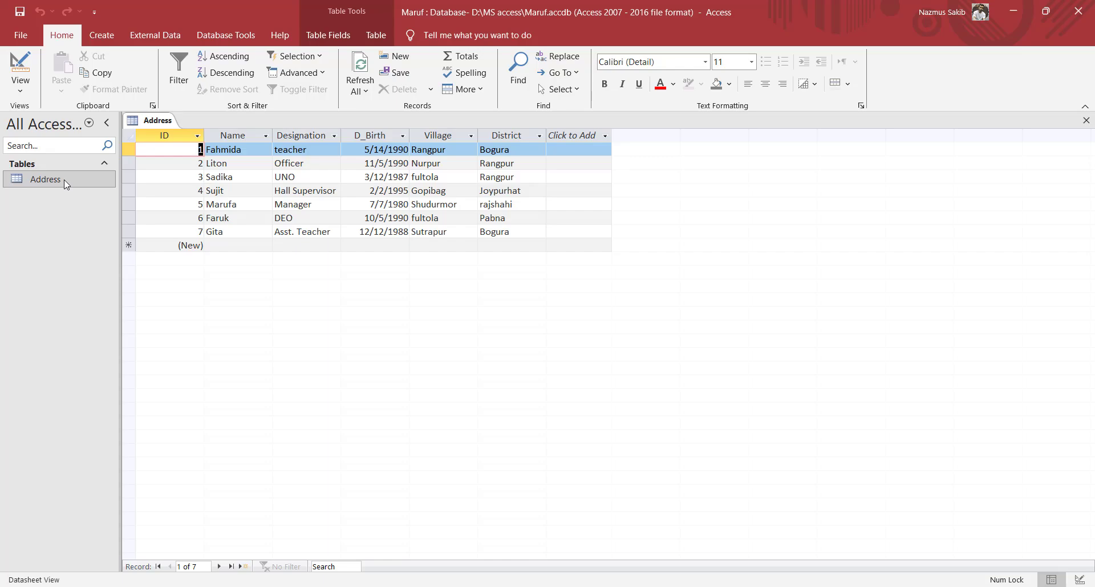
{"action": "right_click", "coordinate": [65, 184]}
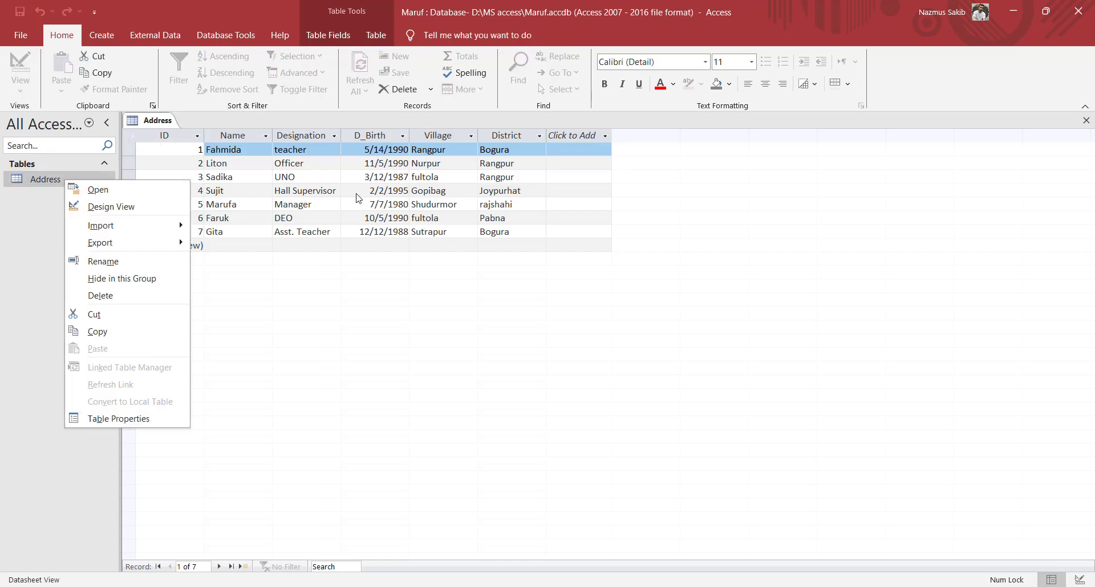
{"action": "left_click", "coordinate": [505, 231]}
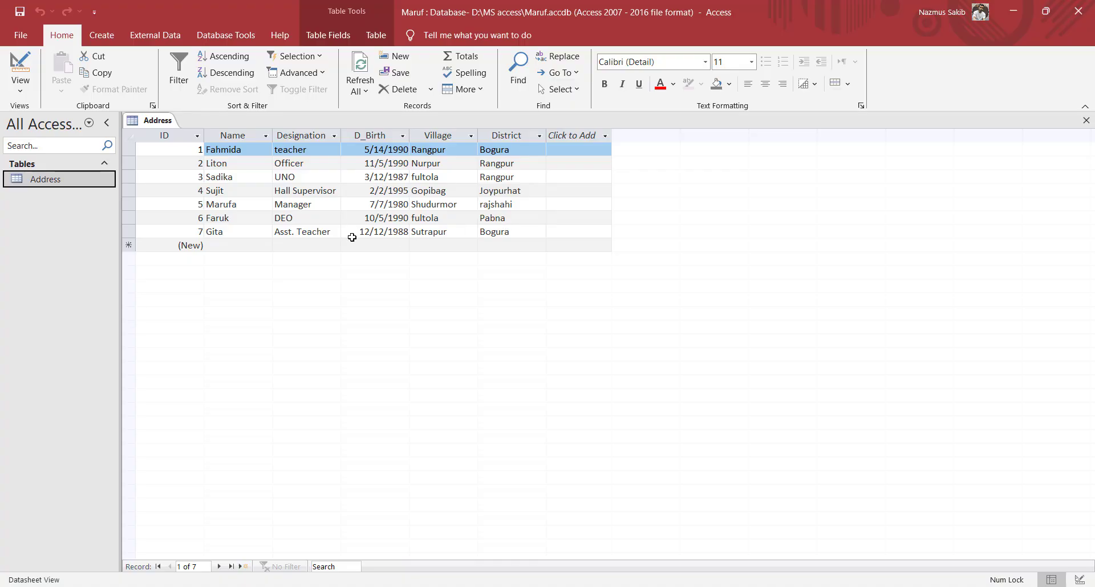
Switch to Google Docs and read assignment items 5 and 6 on entering the data and replacing Farmer with DEO.
{"action": "key", "text": "alt+Tab"}
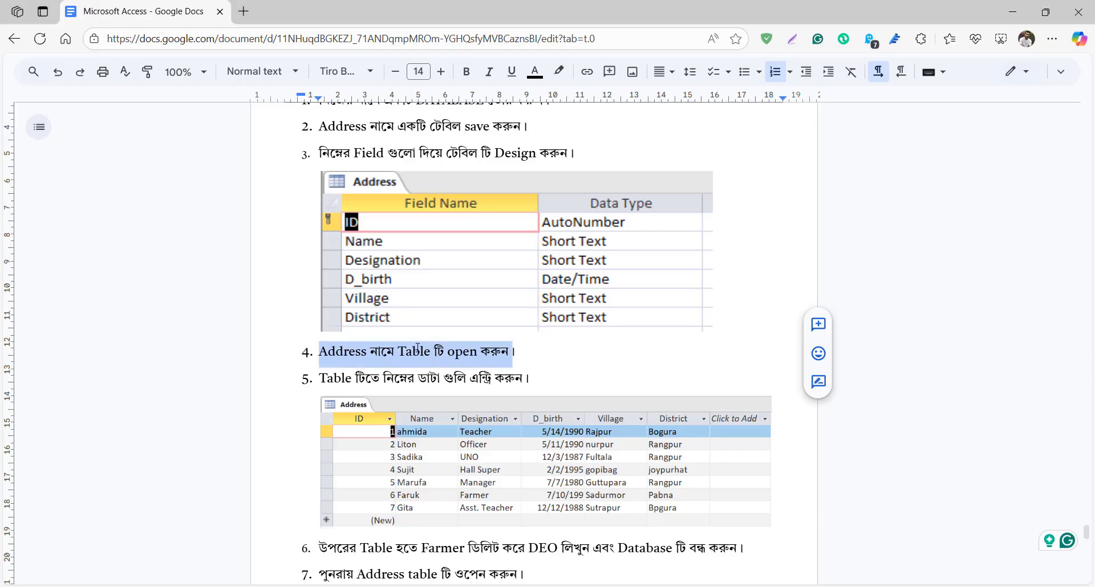
{"action": "scroll", "coordinate": [337, 311], "scroll_direction": "down", "scroll_amount": 1}
{"action": "left_click_drag", "start_coordinate": [328, 309], "coordinate": [511, 311]}
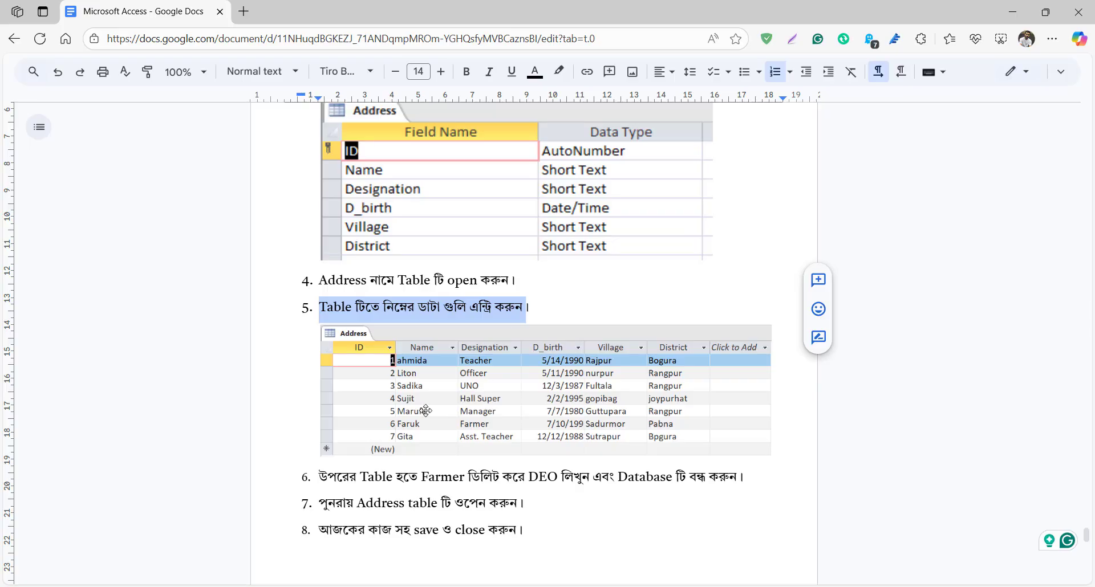
{"action": "scroll", "coordinate": [426, 410], "scroll_direction": "down", "scroll_amount": 3}
{"action": "left_click_drag", "start_coordinate": [320, 334], "coordinate": [678, 335]}
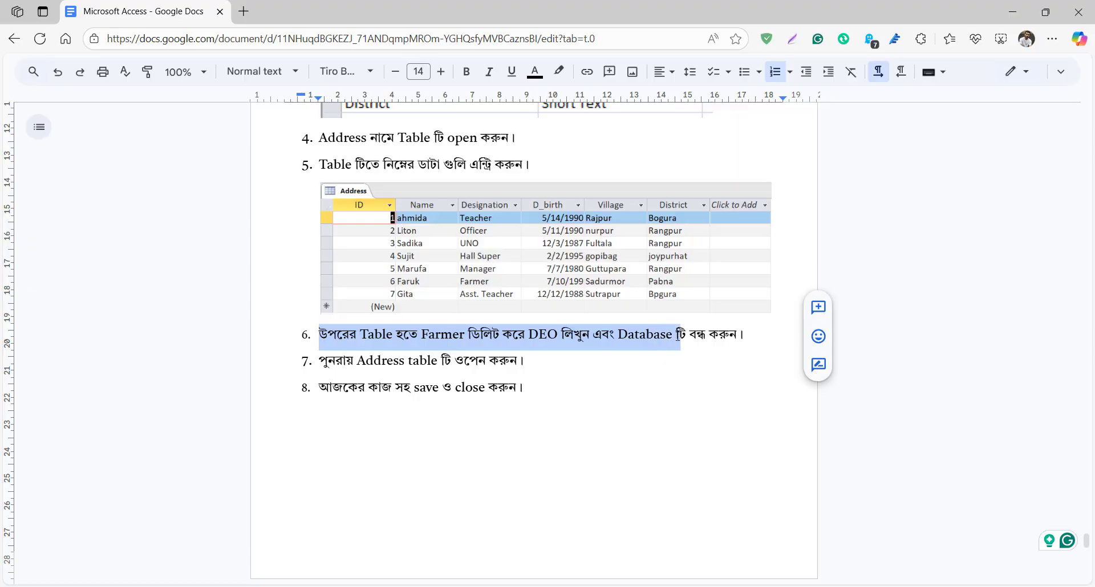
Return to Access and change the designation in the record with ID 6 to Farmer.
{"action": "left_click", "coordinate": [1012, 12]}
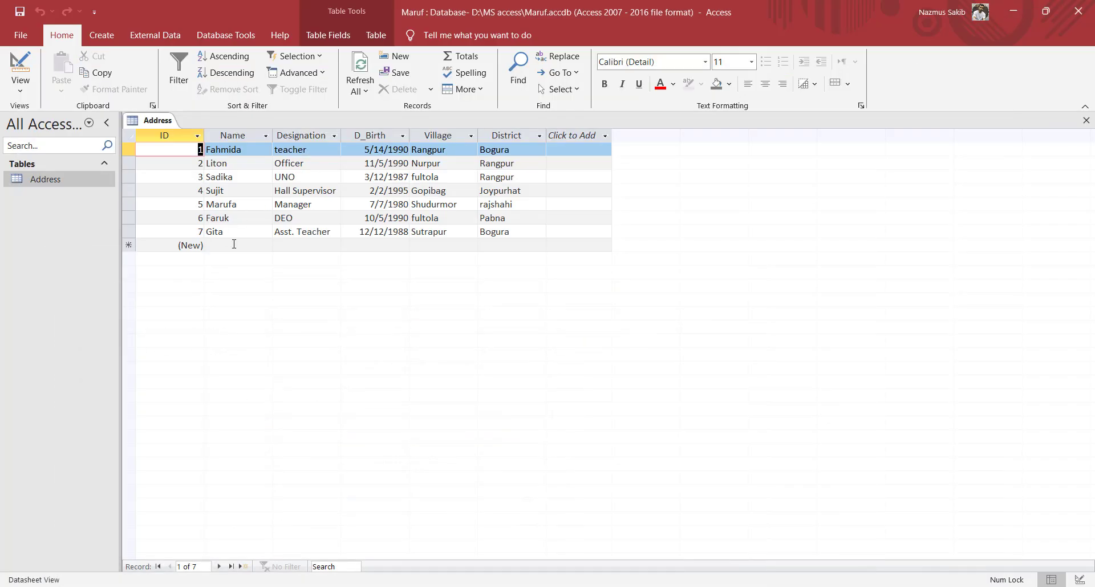
{"action": "left_click", "coordinate": [310, 220]}
{"action": "key", "text": "BackSpace"}
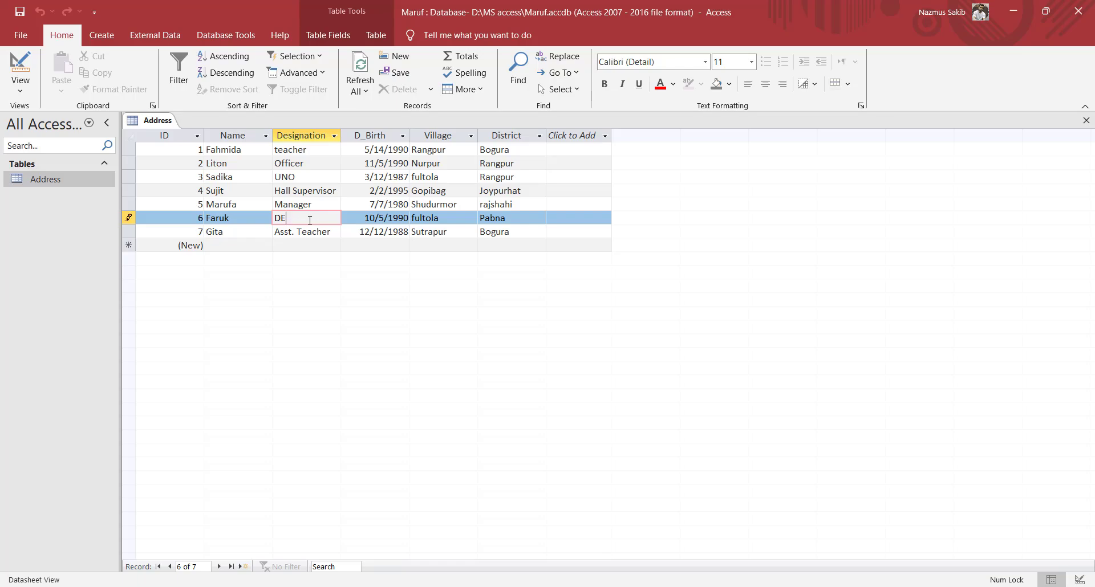
{"action": "key", "text": "BackSpace"}
{"action": "key", "text": "BackSpace"}
{"action": "type", "text": "Farmer"}
{"action": "key", "text": "Tab"}
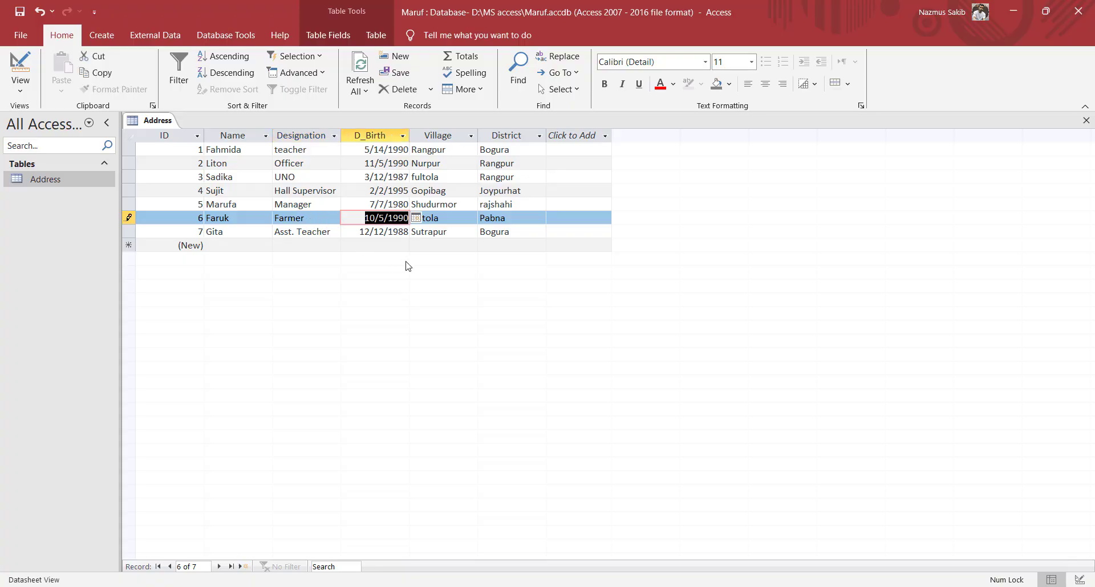
{"action": "left_click", "coordinate": [509, 233]}
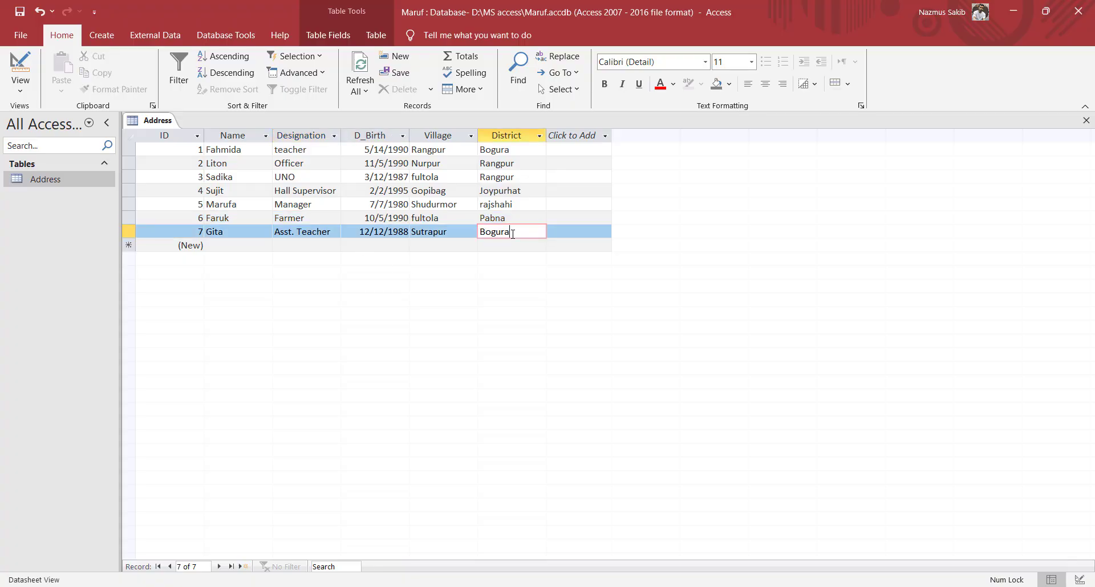
{"action": "left_click", "coordinate": [306, 217]}
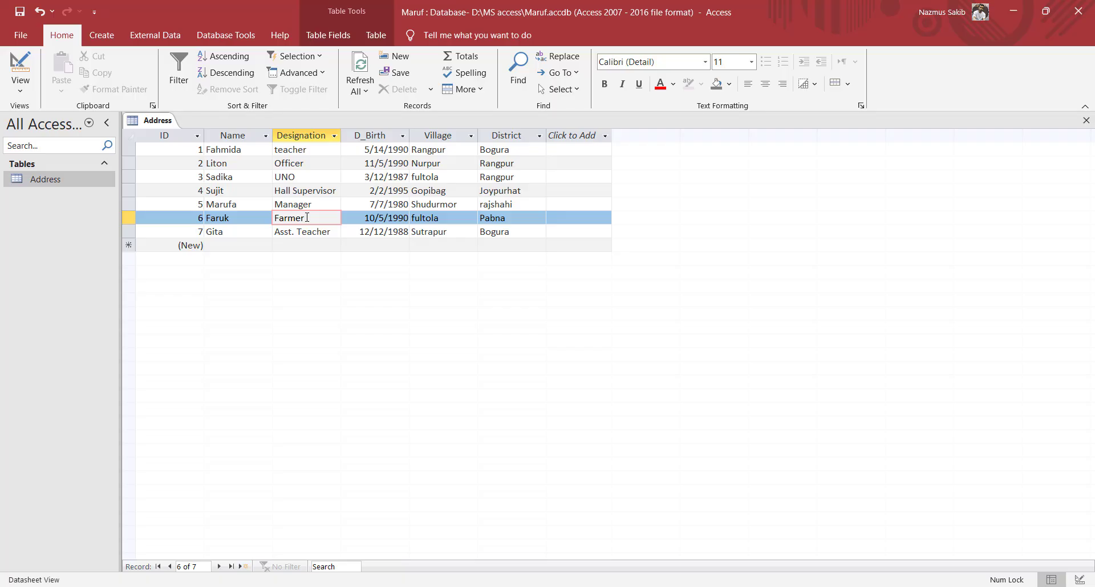
{"action": "left_click", "coordinate": [516, 218]}
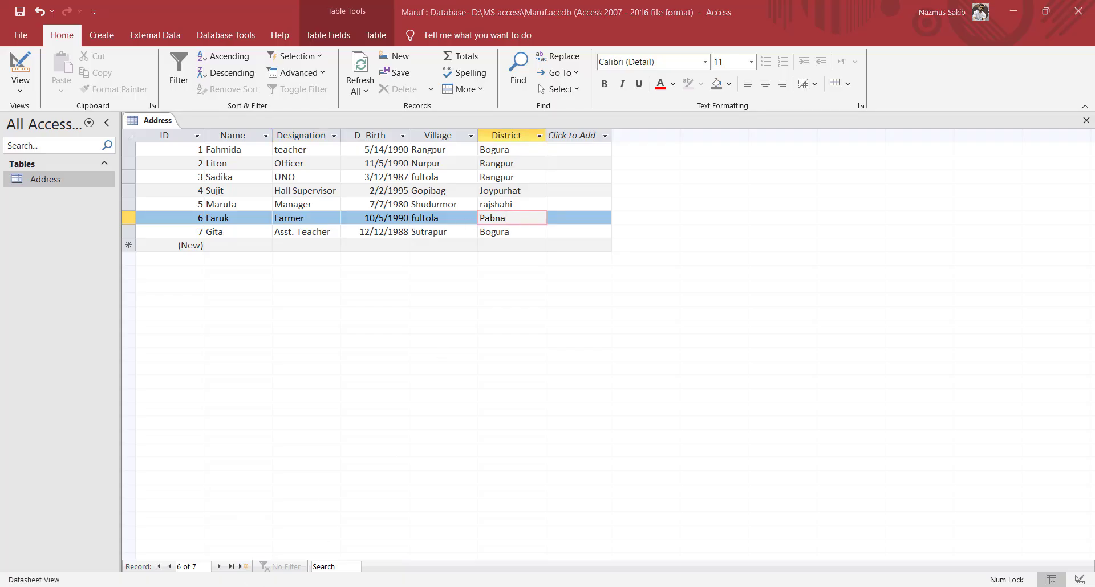
Switch to Google Docs to reread assignment item 6 on replacing Farmer with DEO, and return to Access.
{"action": "key", "text": "alt+Tab"}
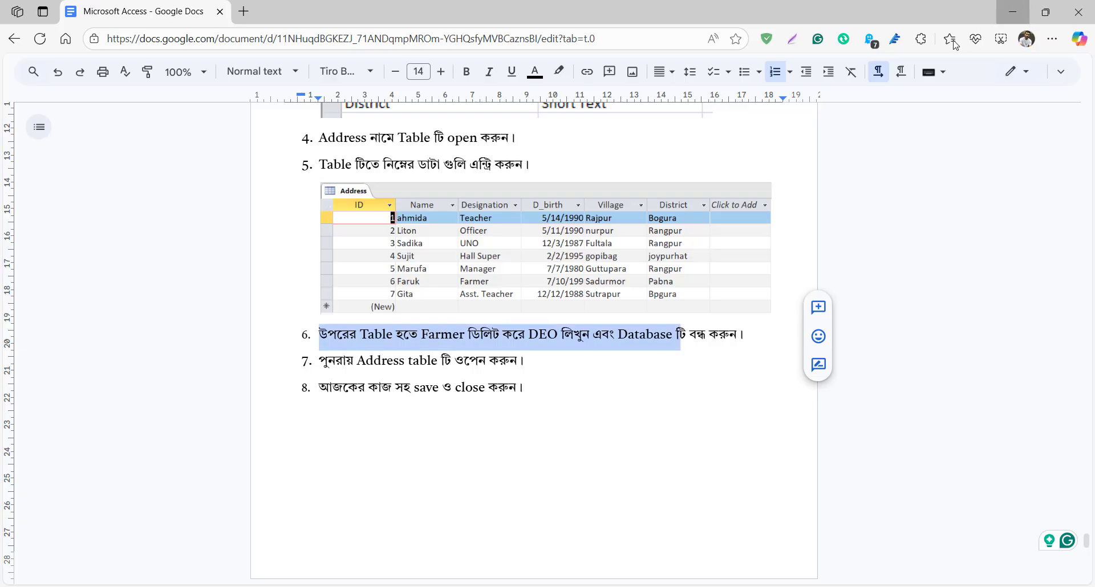
{"action": "key", "text": "alt+Tab"}
{"action": "left_click", "coordinate": [332, 222]}
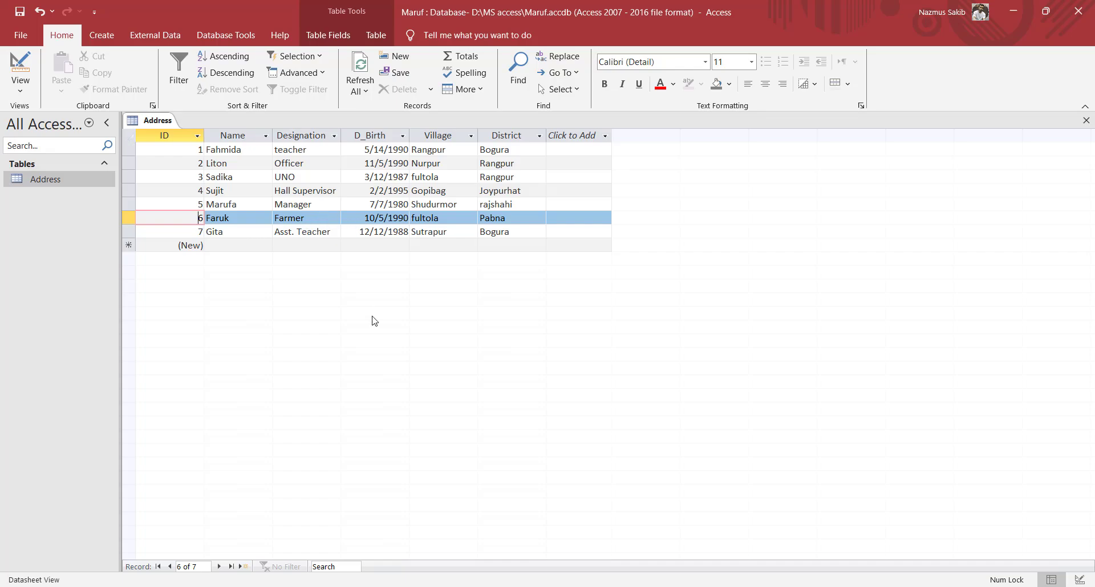
{"action": "left_click", "coordinate": [154, 586]}
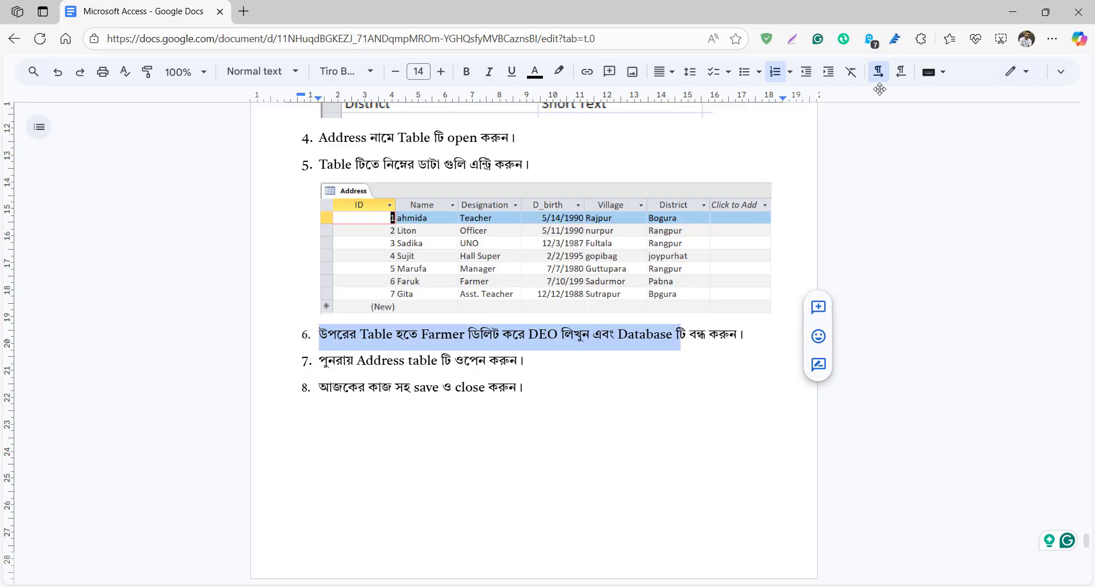
{"action": "left_click", "coordinate": [1025, 6]}
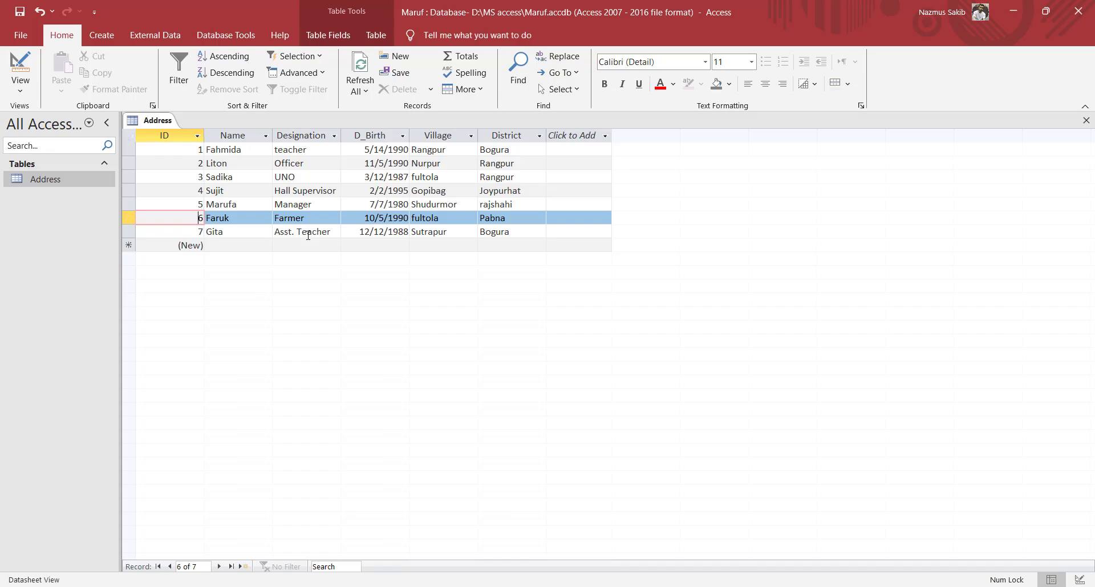
Open the Find dialog, move it clear of the datasheet and select all records of the Address table.
{"action": "left_click", "coordinate": [520, 79]}
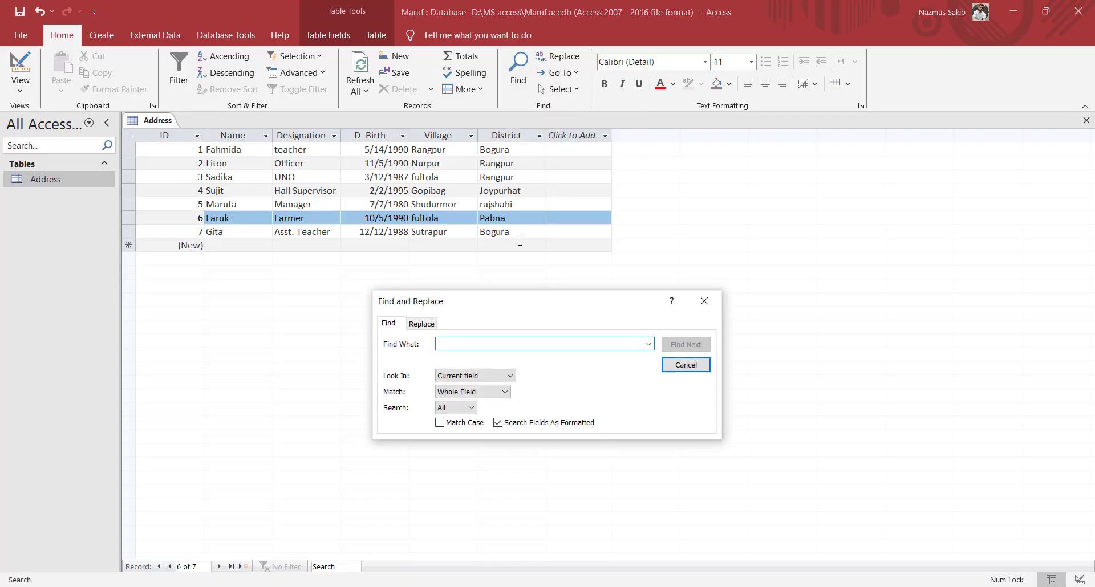
{"action": "left_click_drag", "start_coordinate": [501, 303], "coordinate": [801, 228]}
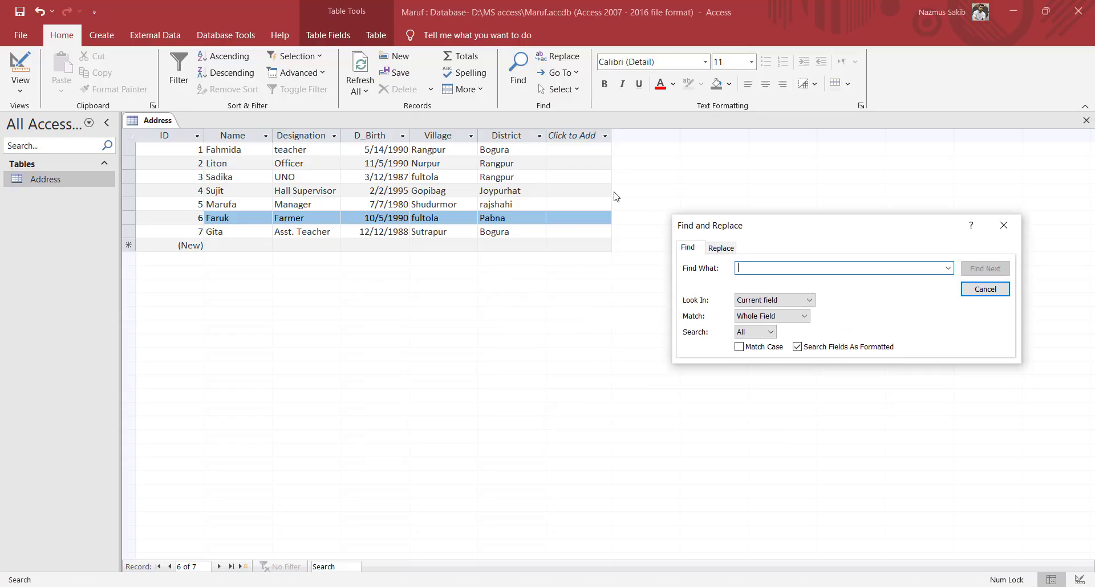
{"action": "left_click", "coordinate": [590, 176]}
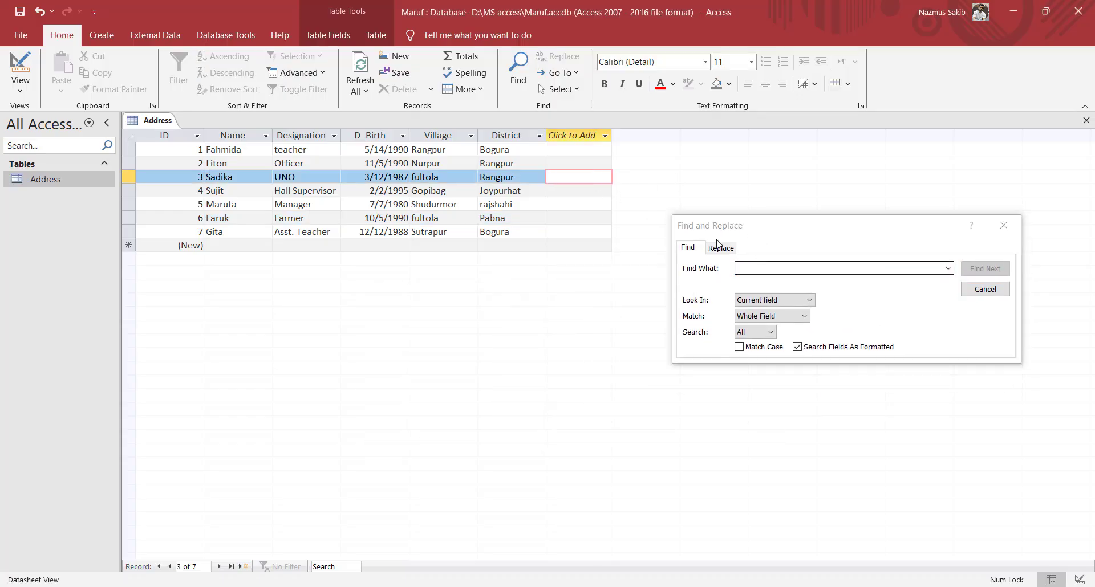
{"action": "left_click", "coordinate": [125, 231]}
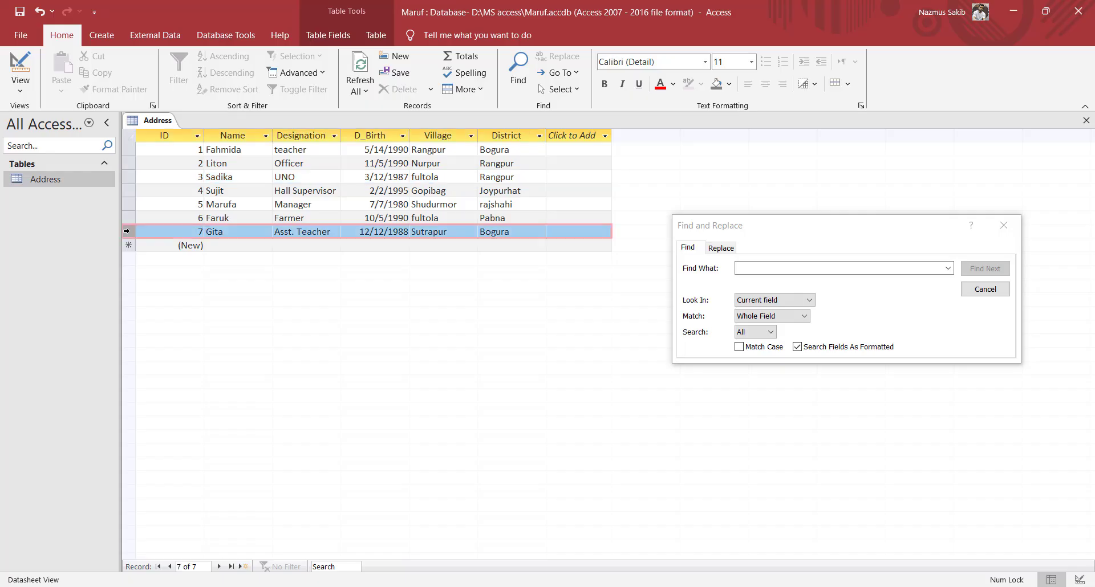
{"action": "left_click", "coordinate": [129, 136]}
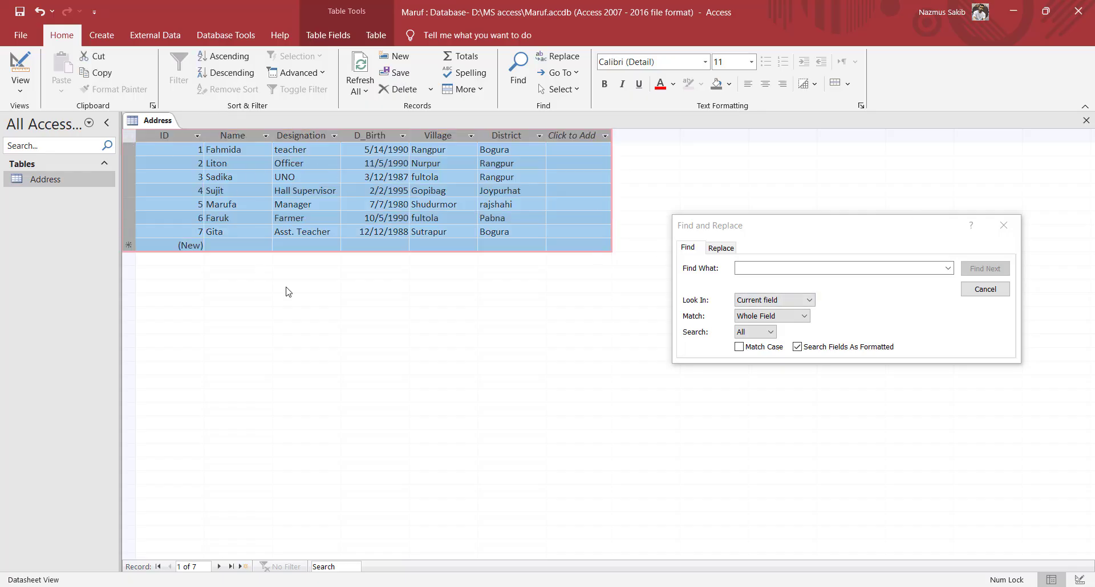
{"action": "left_click", "coordinate": [591, 244]}
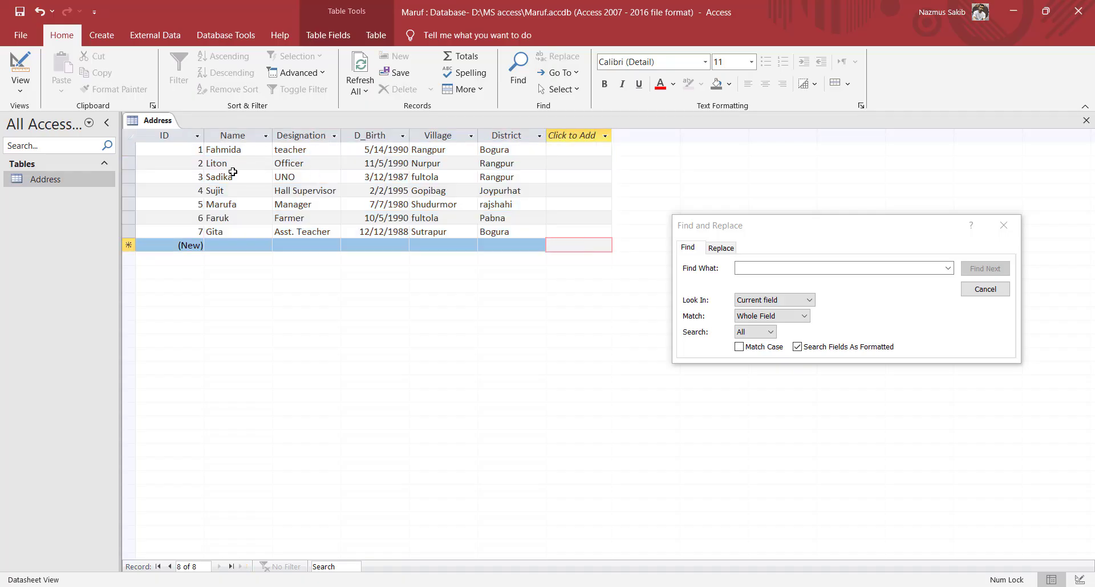
{"action": "left_click", "coordinate": [129, 137]}
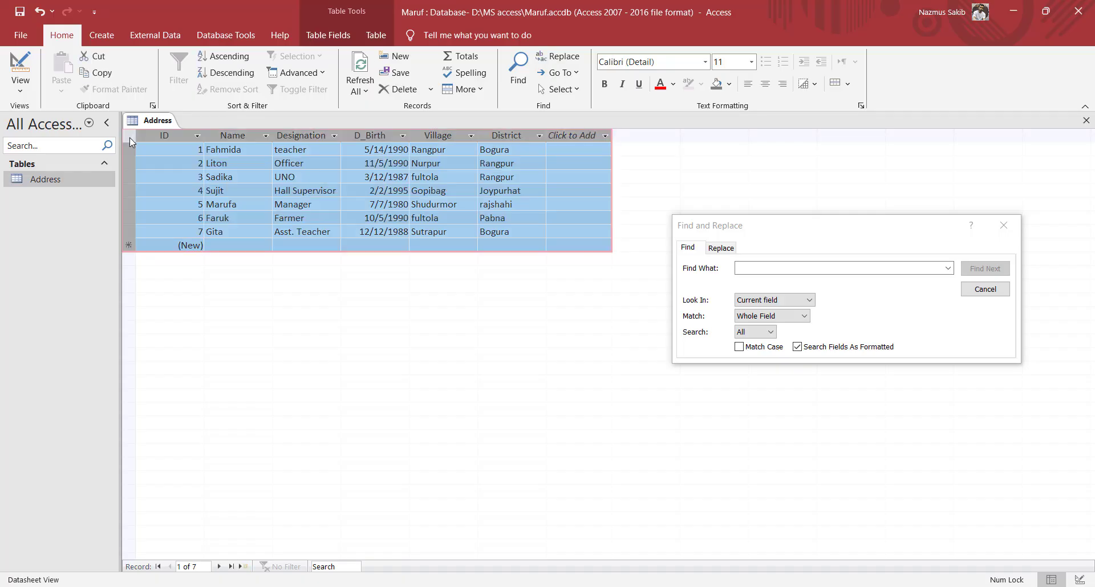
Find Farmer in the selected records, matching the whole field and searching in all directions.
{"action": "left_click", "coordinate": [744, 268]}
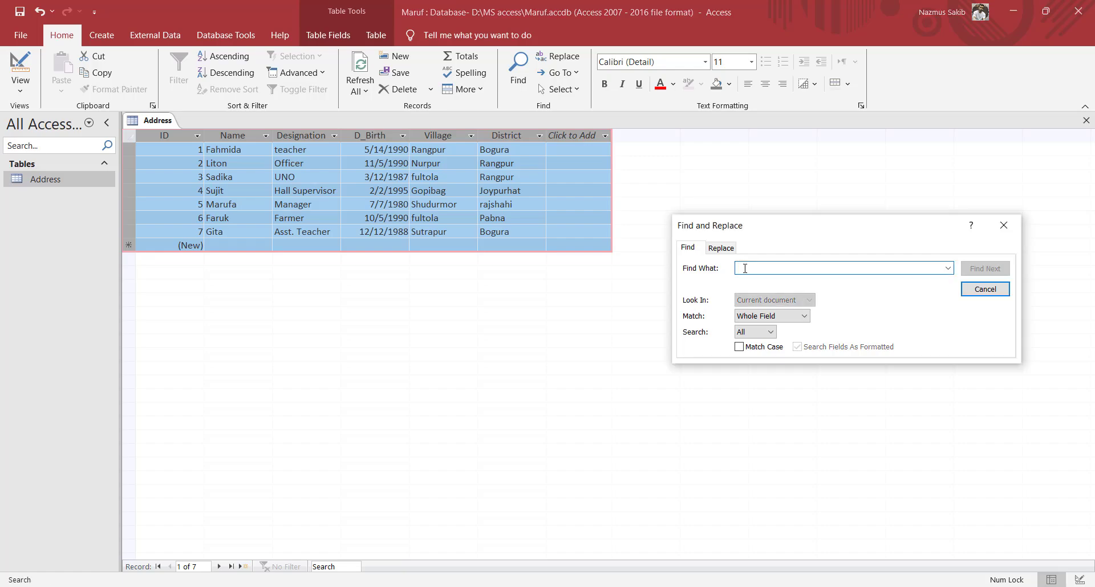
{"action": "type", "text": "Farmer"}
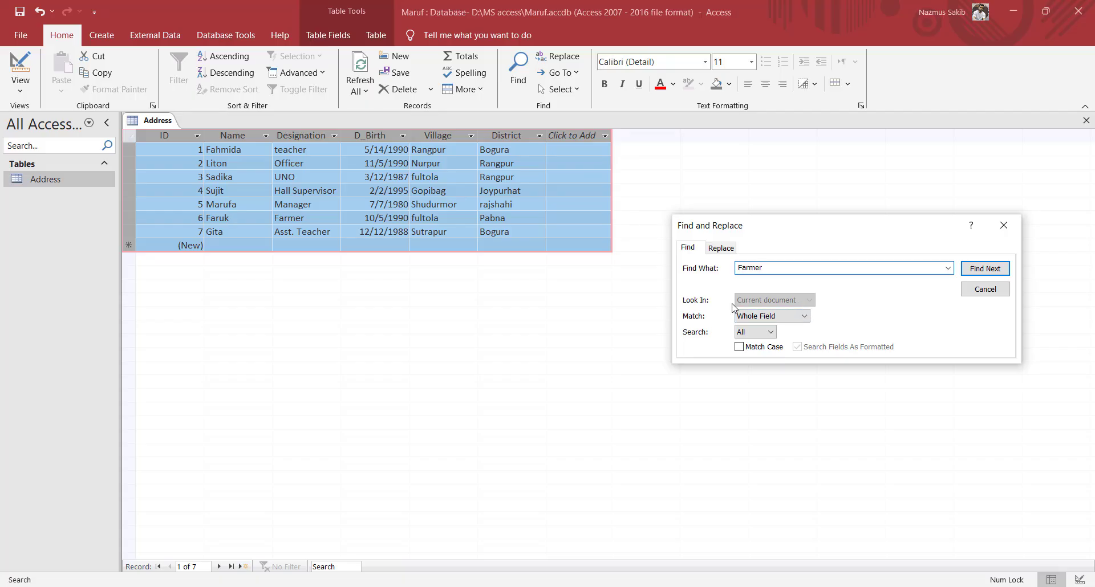
{"action": "left_click", "coordinate": [779, 321]}
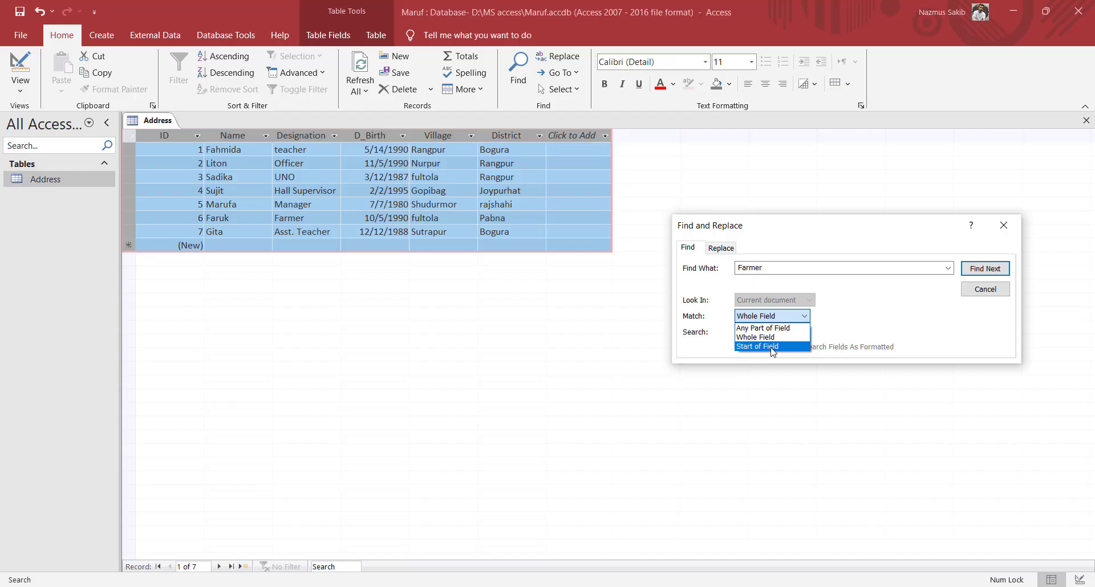
{"action": "left_click", "coordinate": [769, 340]}
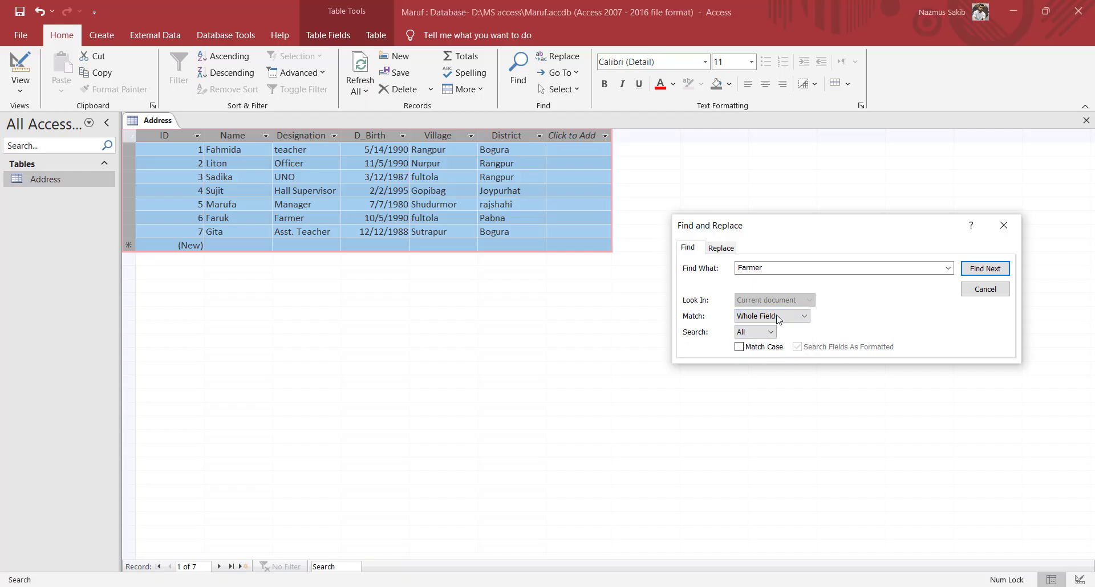
{"action": "left_click", "coordinate": [767, 332]}
{"action": "left_click", "coordinate": [763, 361]}
{"action": "left_click", "coordinate": [992, 270]}
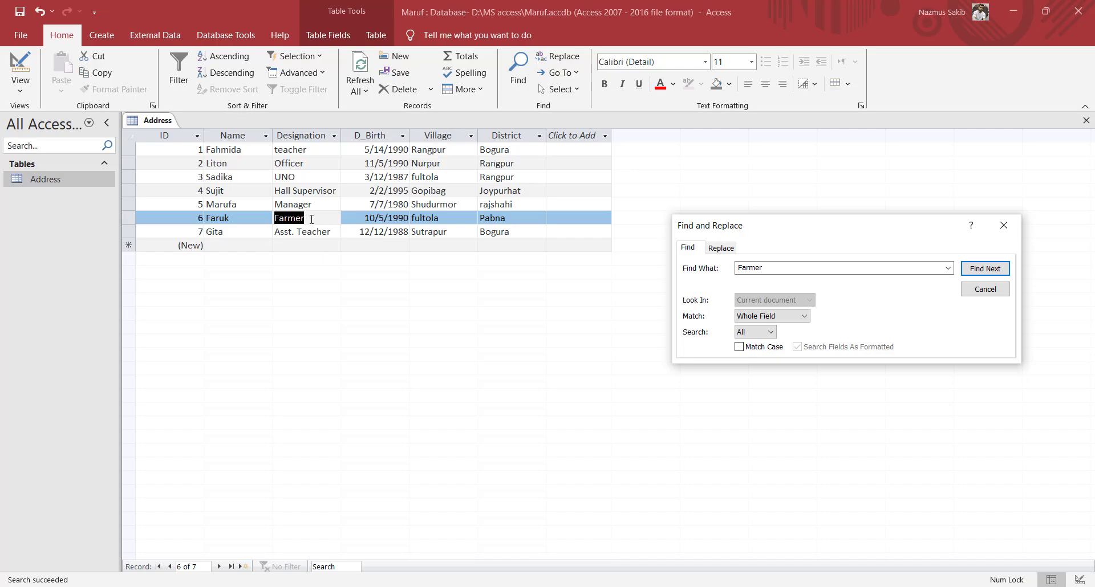
Replace the found Farmer entry with DEO and close the Find and Replace dialog.
{"action": "left_click", "coordinate": [721, 249]}
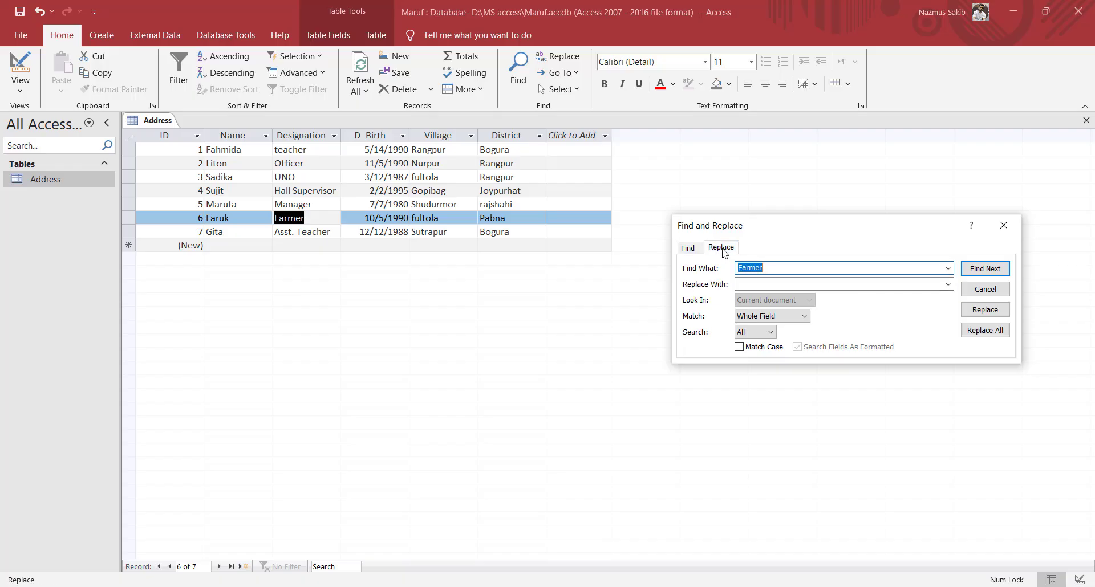
{"action": "left_click", "coordinate": [770, 285]}
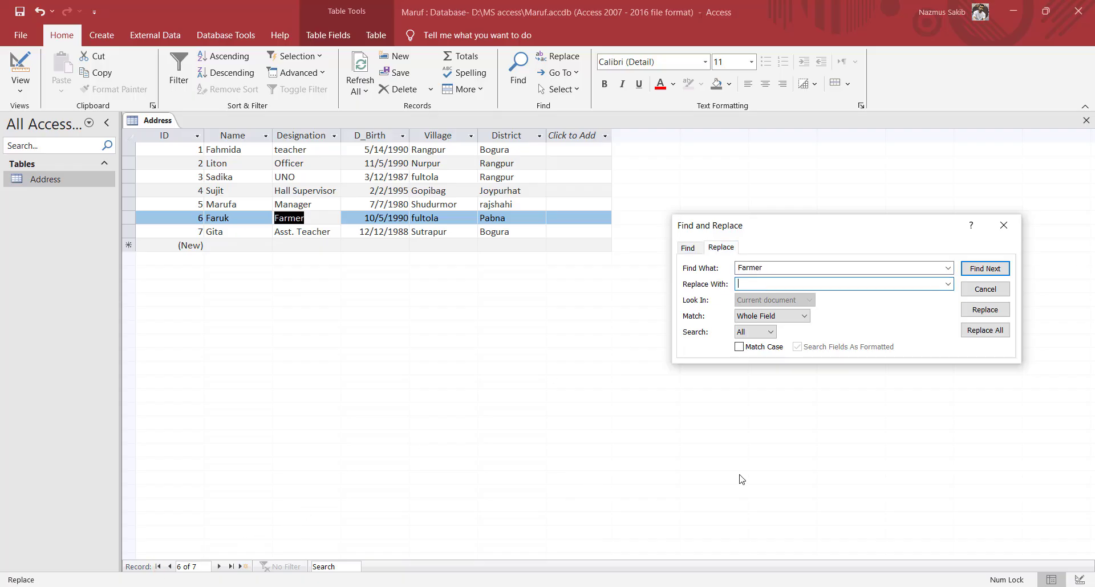
{"action": "type", "text": "DEO"}
{"action": "left_click", "coordinate": [986, 311]}
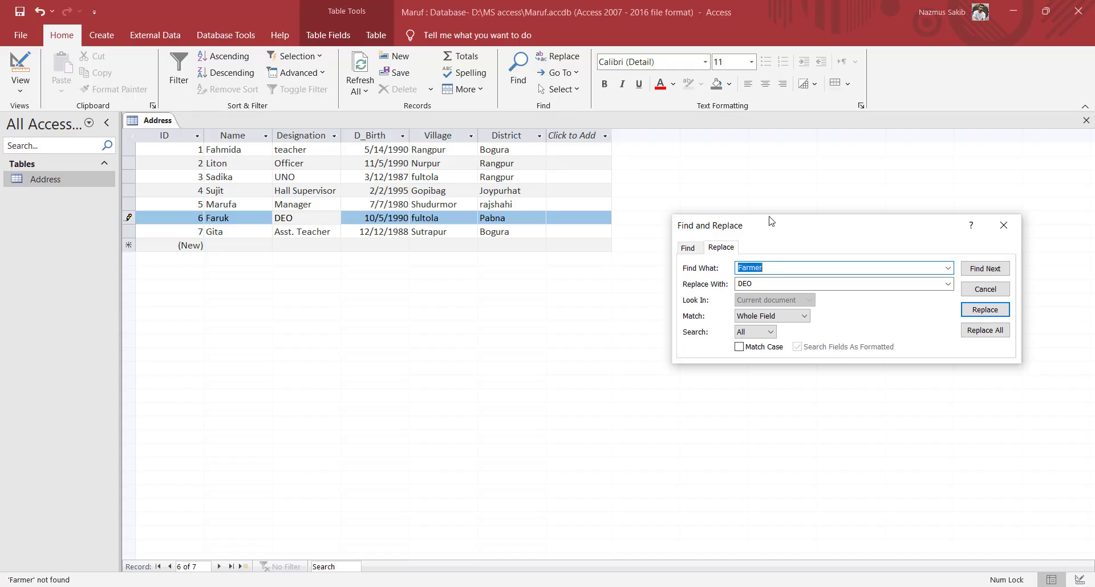
{"action": "left_click_drag", "start_coordinate": [908, 221], "coordinate": [757, 237]}
{"action": "left_click", "coordinate": [852, 240]}
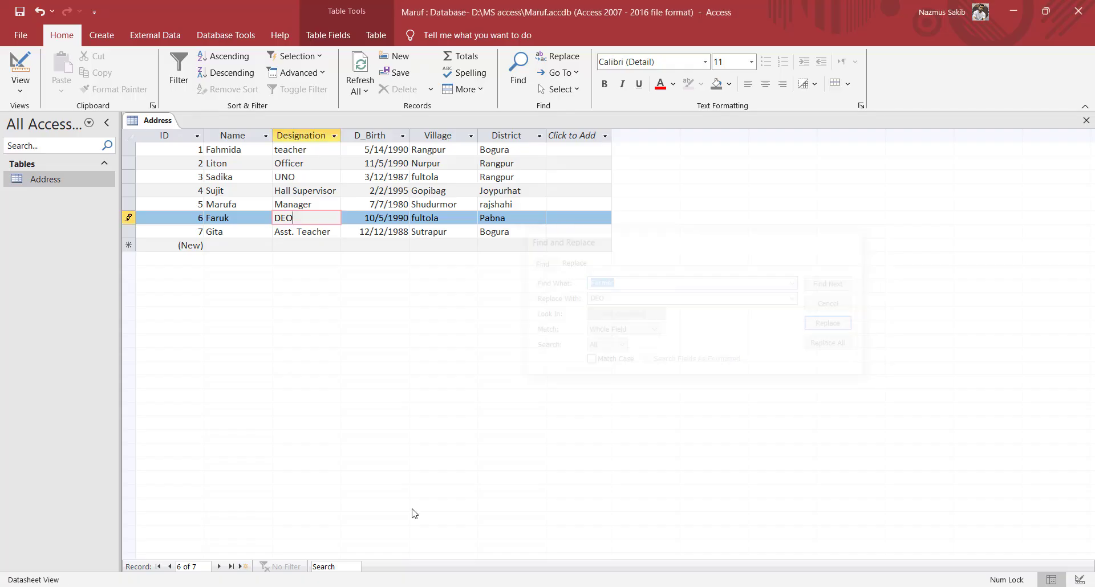
Check assignment item 6 in Google Docs, and return to Access to close the Address table.
{"action": "key", "text": "alt+Tab"}
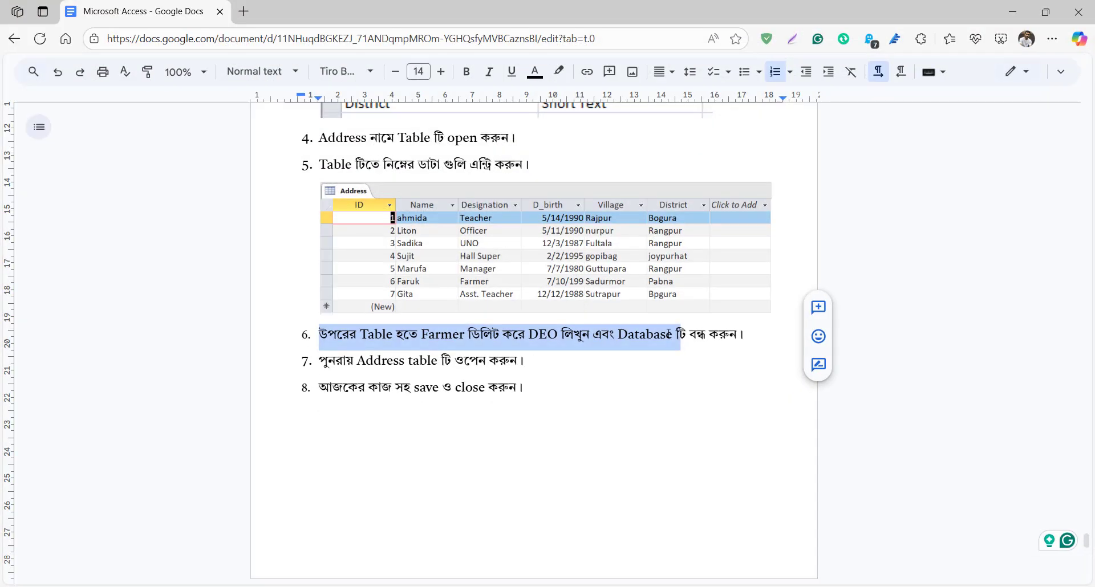
{"action": "left_click", "coordinate": [1011, 11]}
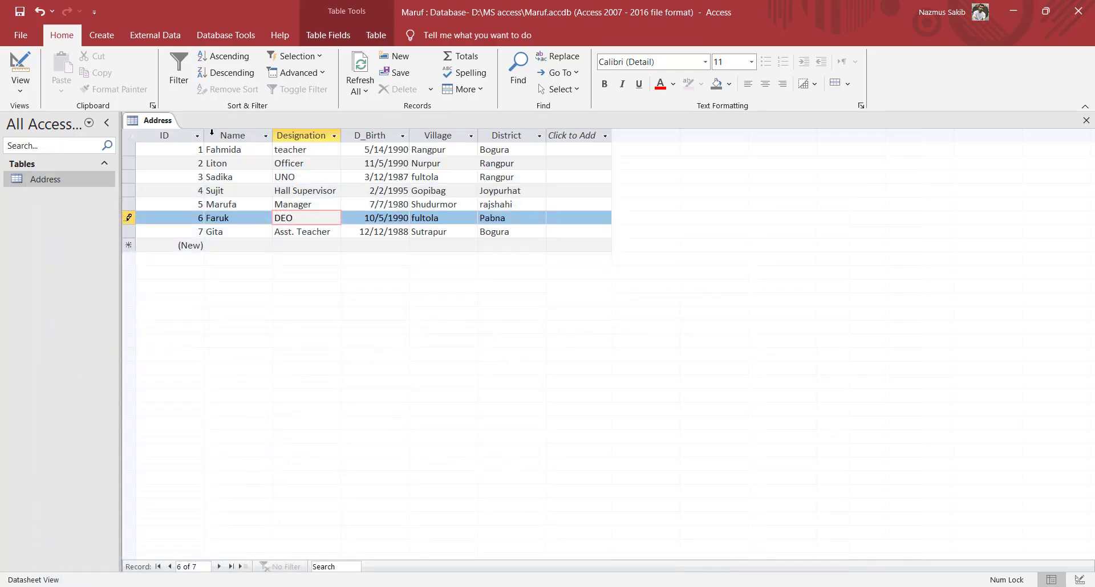
{"action": "right_click", "coordinate": [155, 121]}
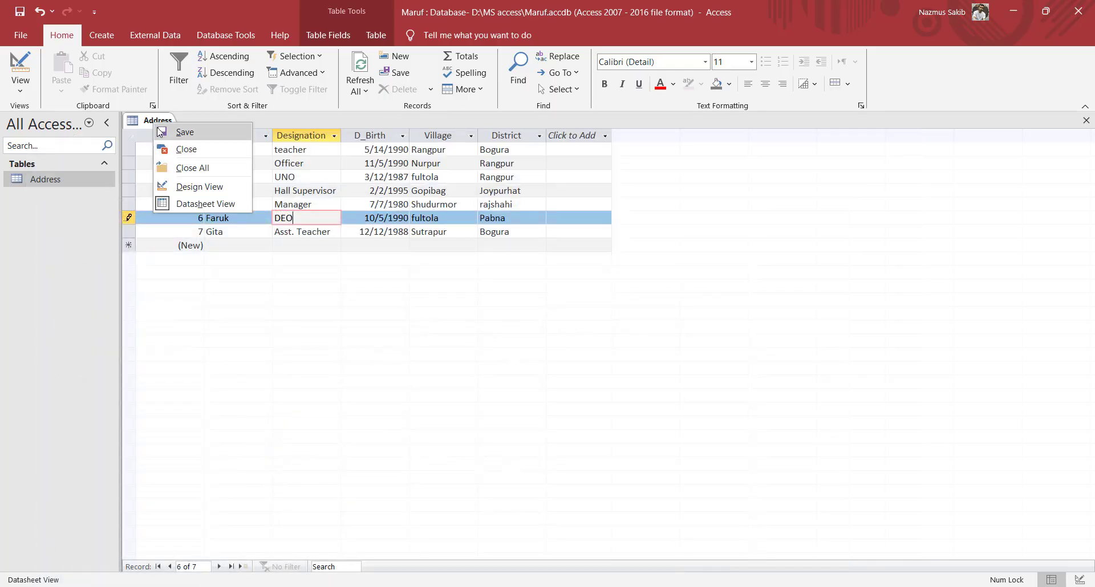
{"action": "left_click", "coordinate": [184, 151]}
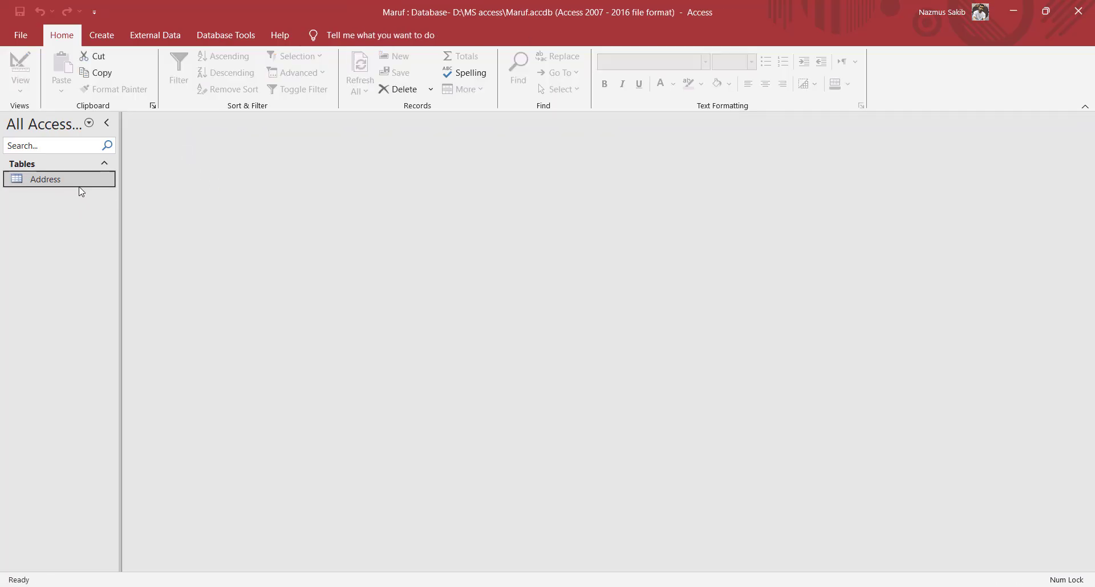
Read the remaining assignment items 7 and 8 in Google Docs, and reopen the Address table in Access.
{"action": "key", "text": "alt+Tab"}
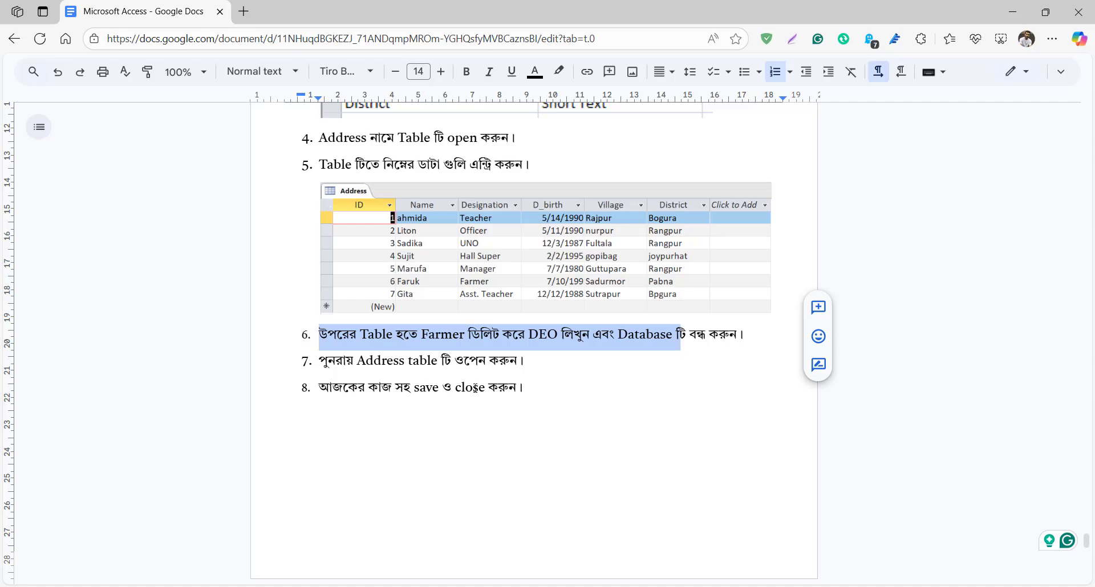
{"action": "left_click", "coordinate": [1013, 12]}
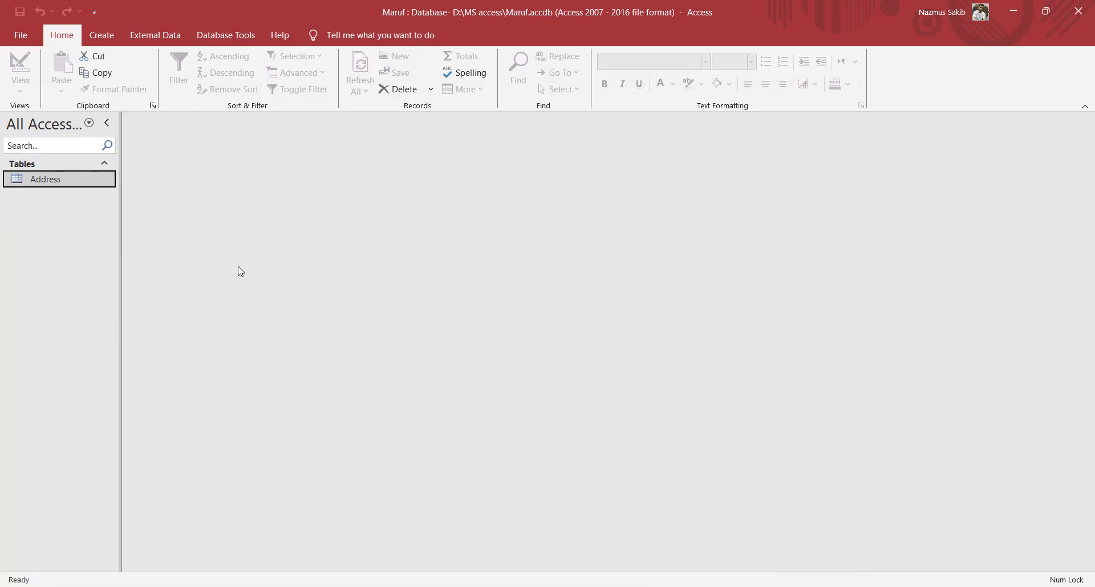
{"action": "right_click", "coordinate": [48, 180]}
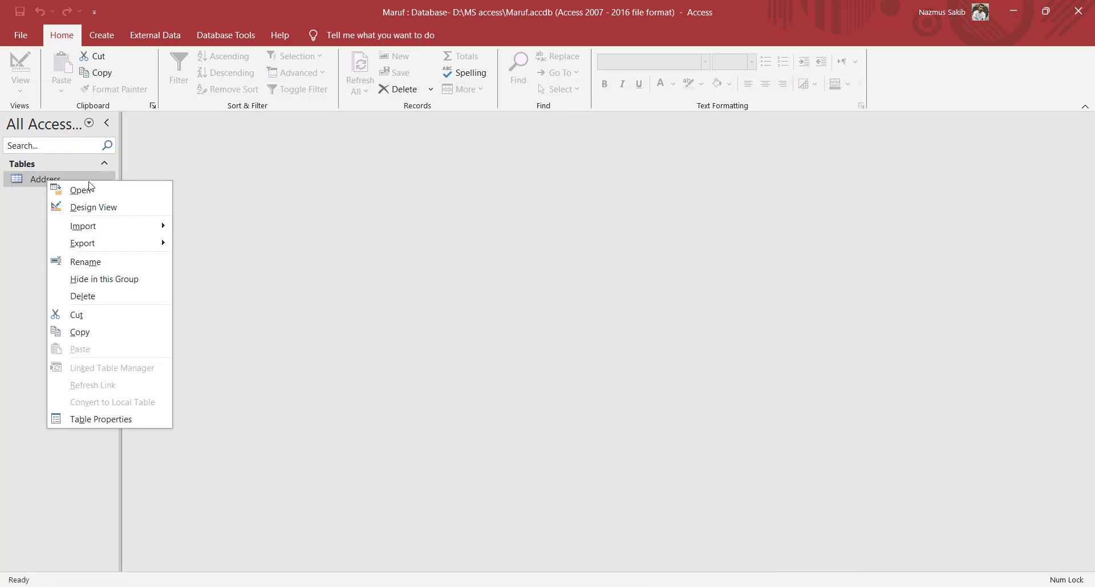
{"action": "left_click", "coordinate": [92, 189]}
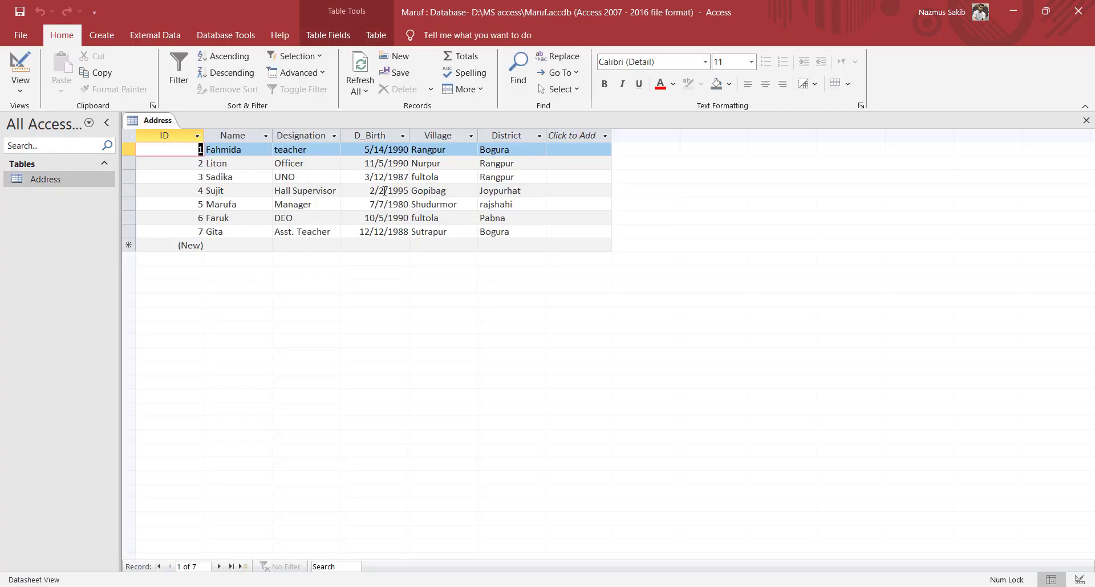
Check the designation in the record with ID 6, and close Access and the MS access folder window.
{"action": "double_click", "coordinate": [308, 216]}
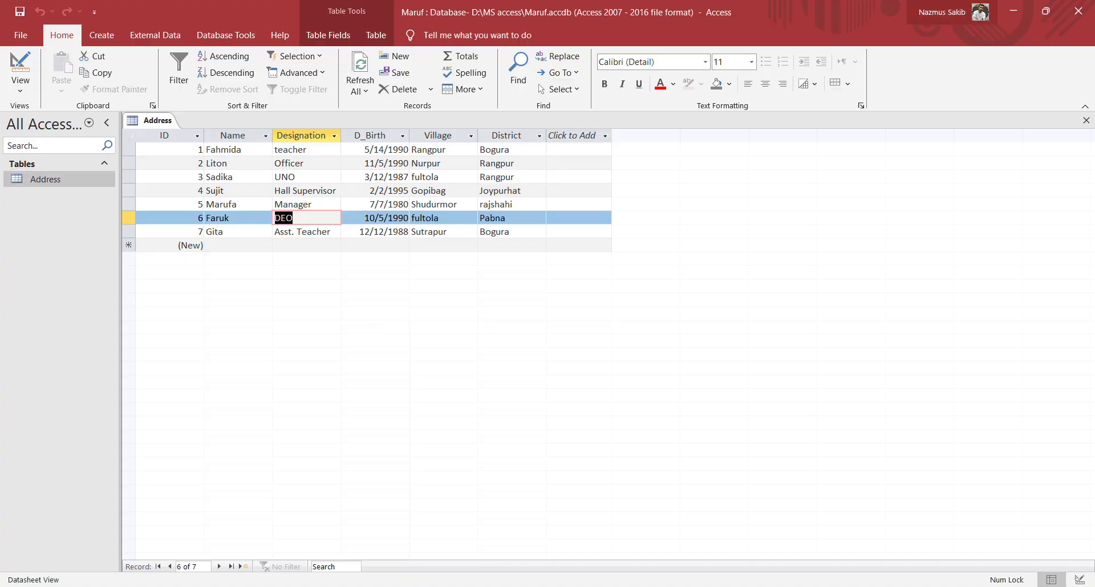
{"action": "left_click", "coordinate": [1078, 11]}
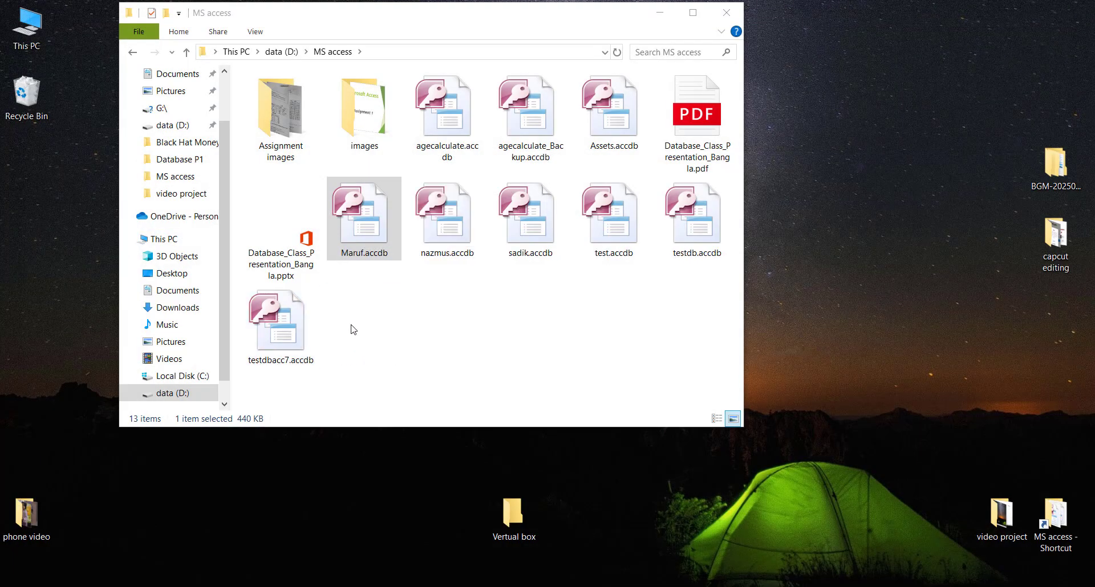
{"action": "left_click", "coordinate": [729, 7]}
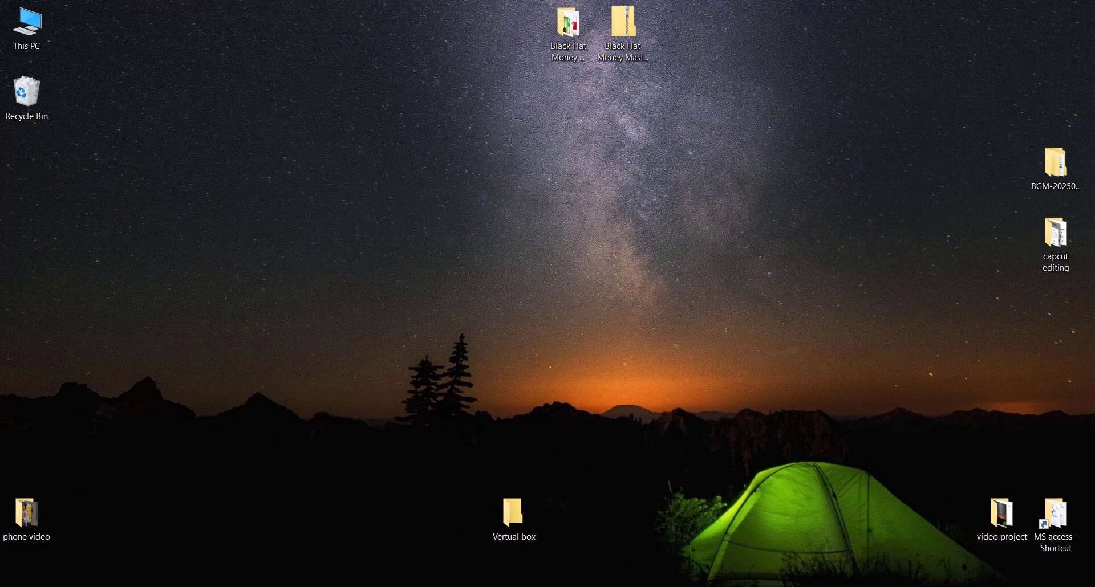